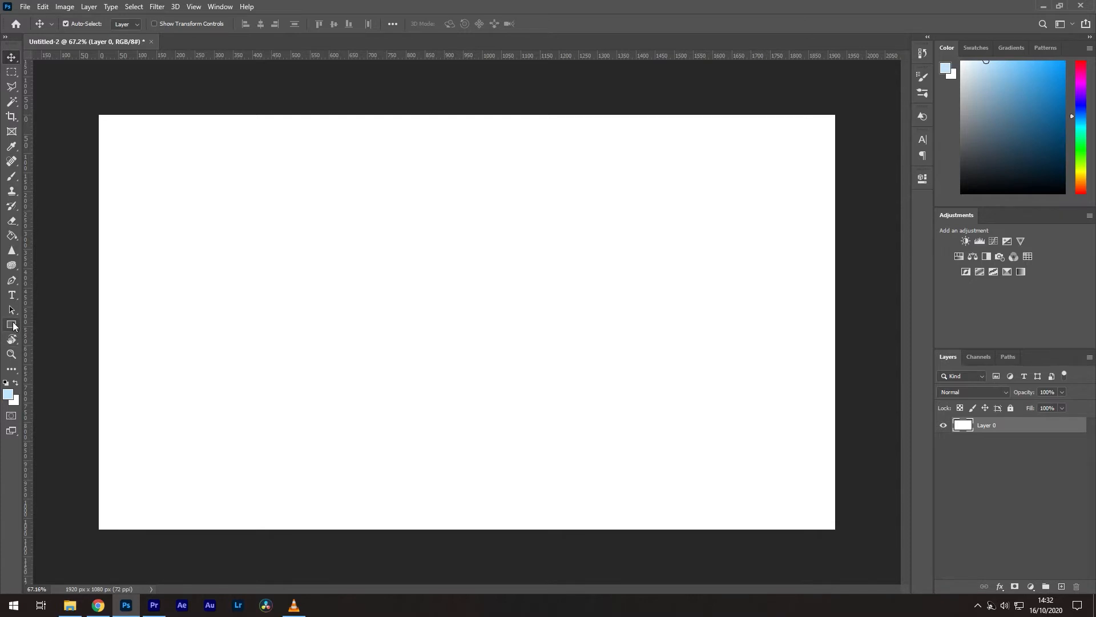
Step: Draw a 501 px circle, Ellipse 1, left of the canvas centre with the Ellipse Tool
{"action": "left_click", "coordinate": [13, 325]}
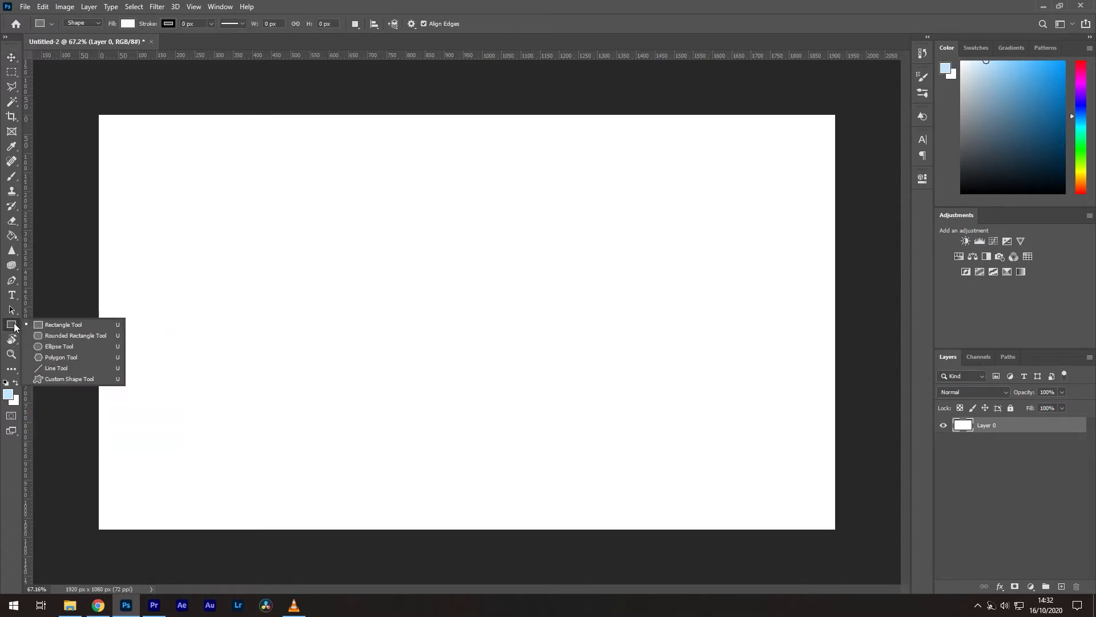
{"action": "left_click", "coordinate": [55, 347]}
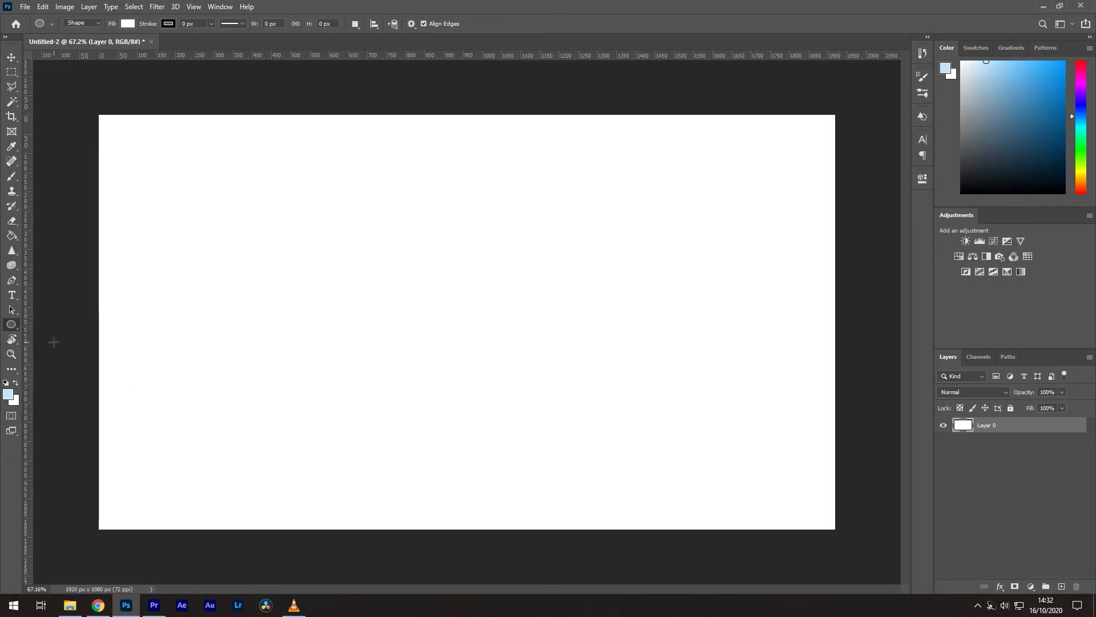
{"action": "left_click_drag", "start_coordinate": [288, 201], "coordinate": [533, 393]}
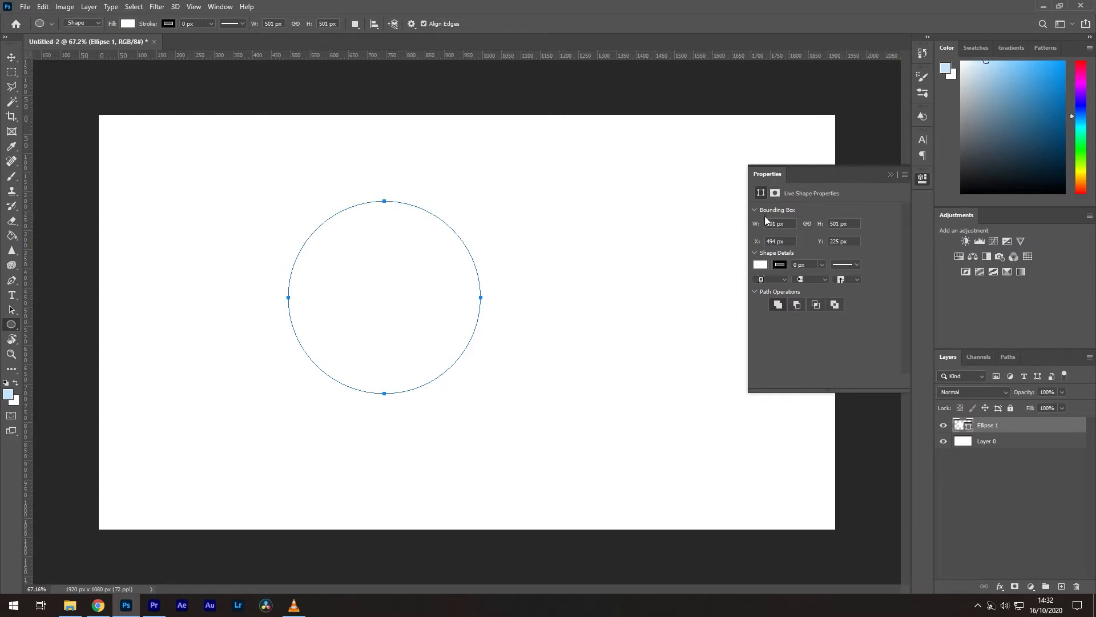
Step: Fill the circle with the dark green leaf pattern
{"action": "left_click", "coordinate": [760, 264]}
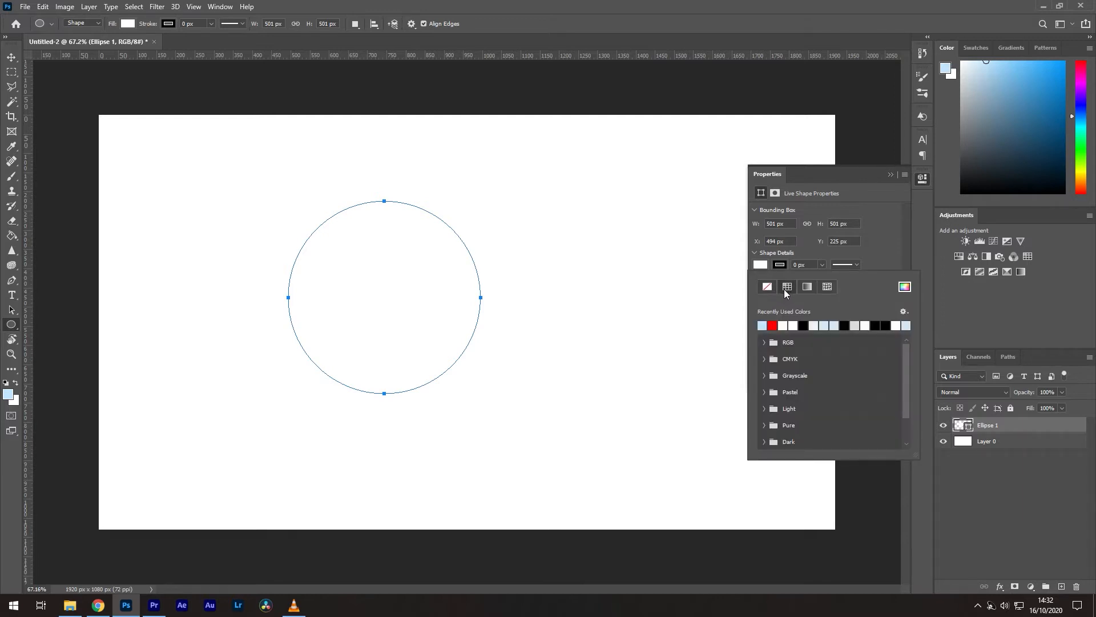
{"action": "left_click", "coordinate": [807, 286]}
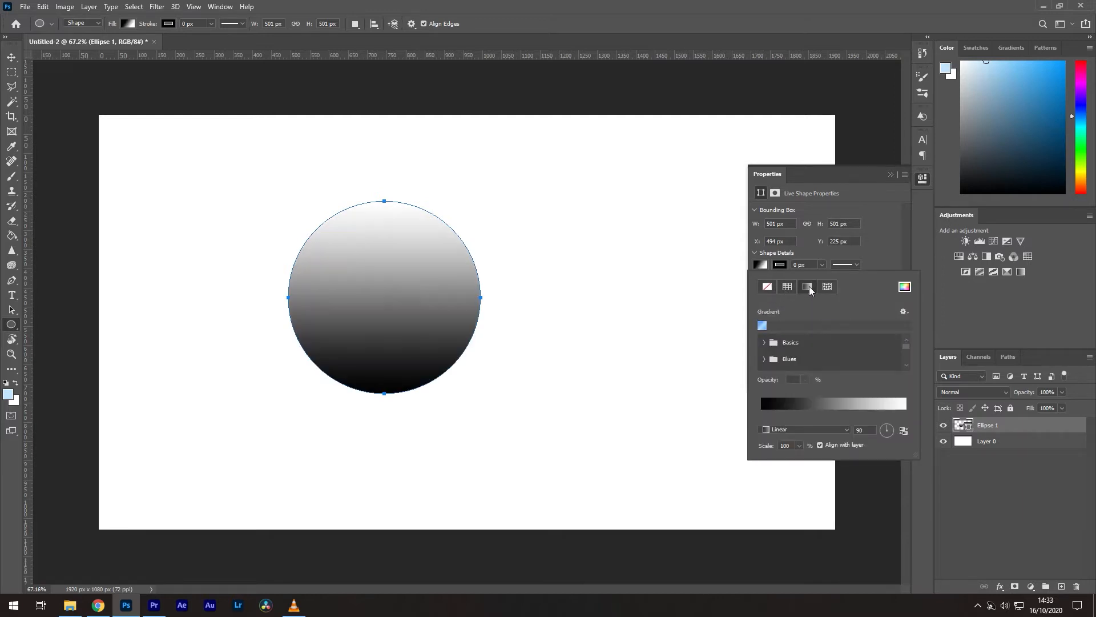
{"action": "left_click", "coordinate": [828, 286]}
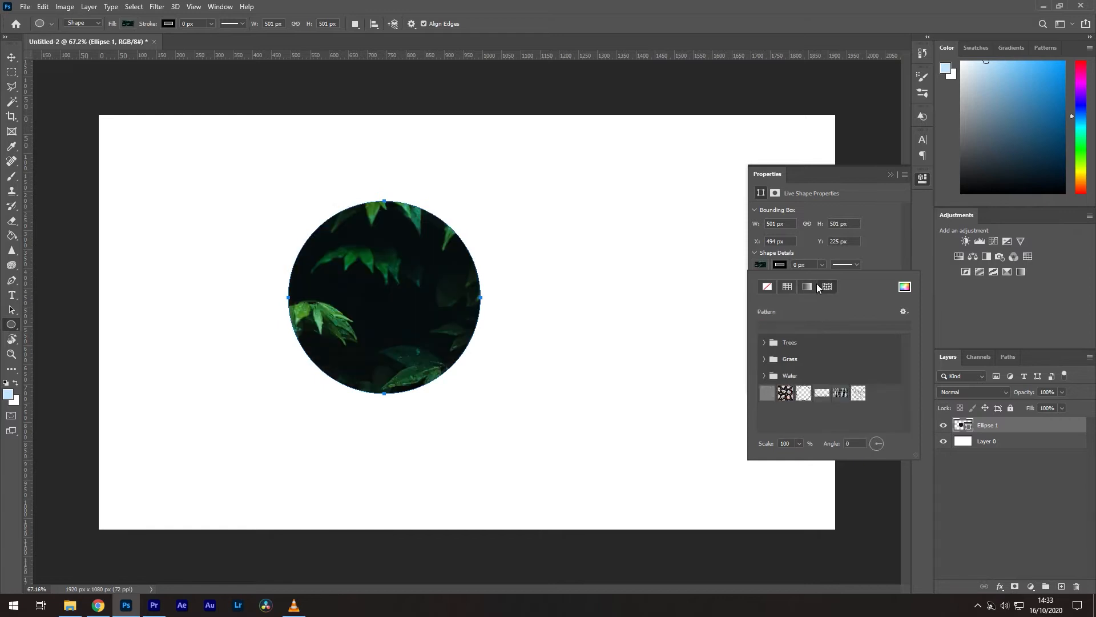
{"action": "left_click", "coordinate": [855, 253]}
Step: Give the circle a red stroke 8.92 px wide
{"action": "left_click", "coordinate": [780, 265]}
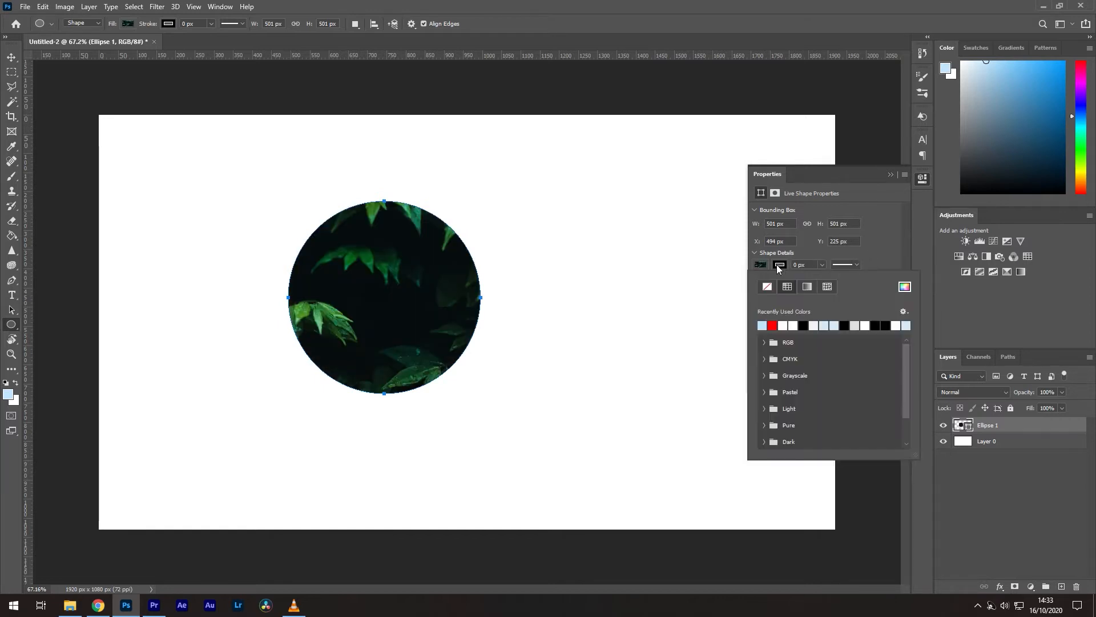
{"action": "left_click", "coordinate": [772, 325]}
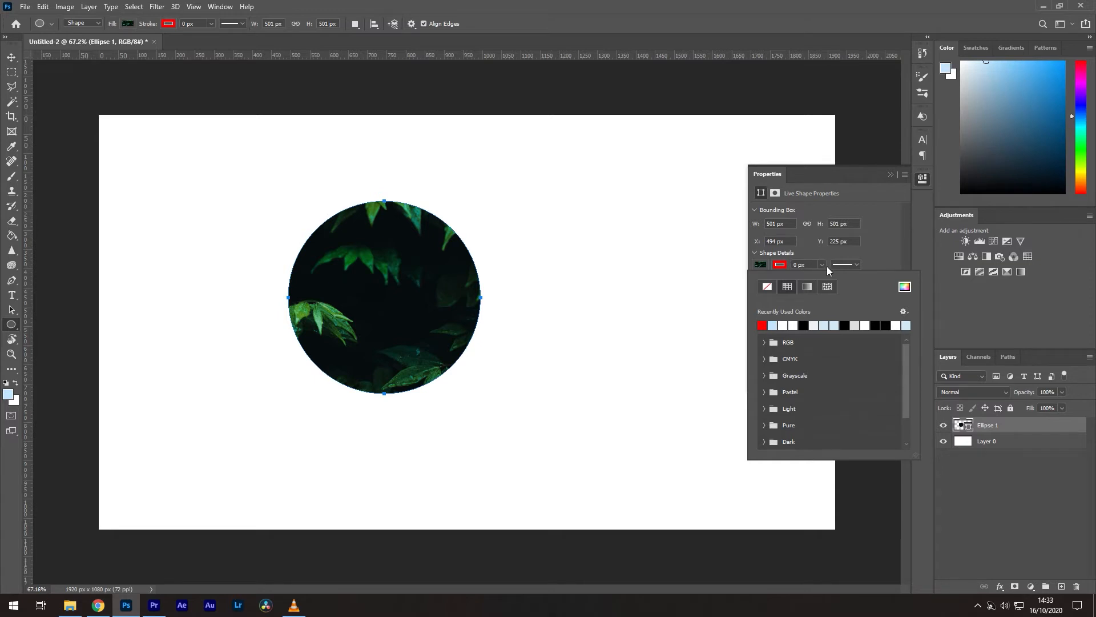
{"action": "left_click", "coordinate": [822, 265]}
{"action": "left_click_drag", "start_coordinate": [833, 279], "coordinate": [838, 280]}
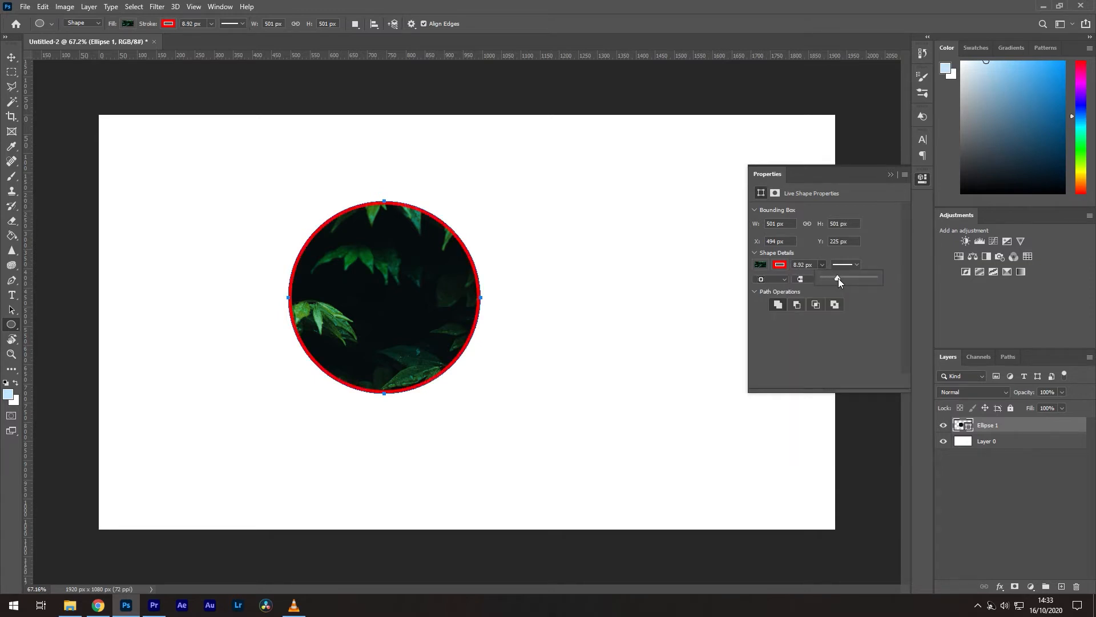
Step: Resize the circle to about 505 px and move it near the canvas centre
{"action": "left_click", "coordinate": [804, 281]}
{"action": "key", "text": "v"}
{"action": "left_click_drag", "start_coordinate": [415, 268], "coordinate": [488, 282]}
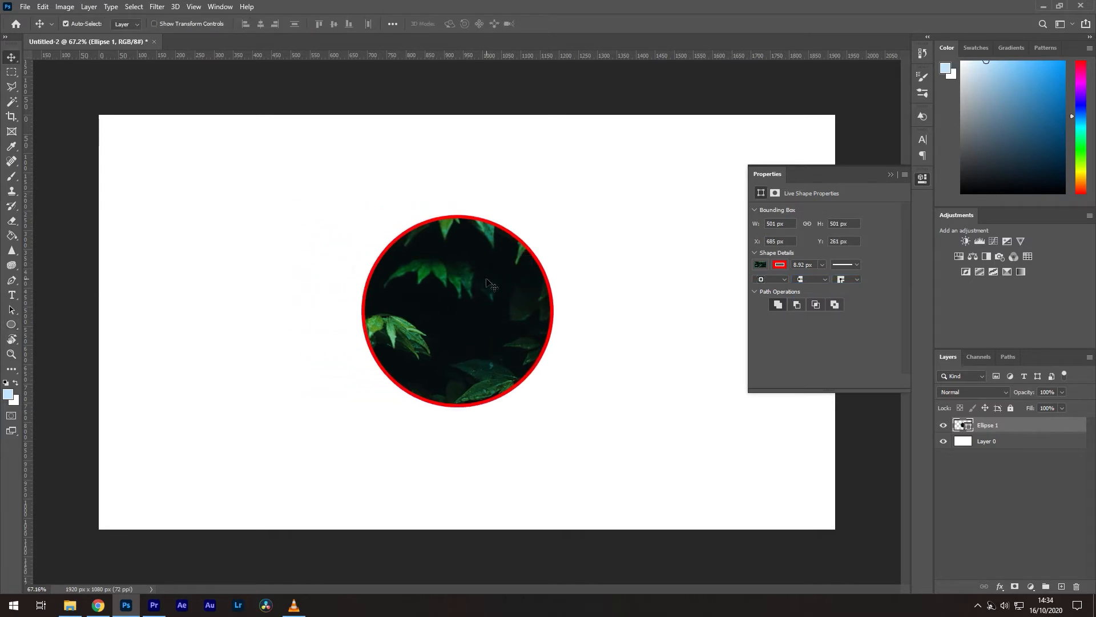
{"action": "key", "text": "ctrl+t"}
{"action": "left_click_drag", "start_coordinate": [552, 214], "coordinate": [599, 259]}
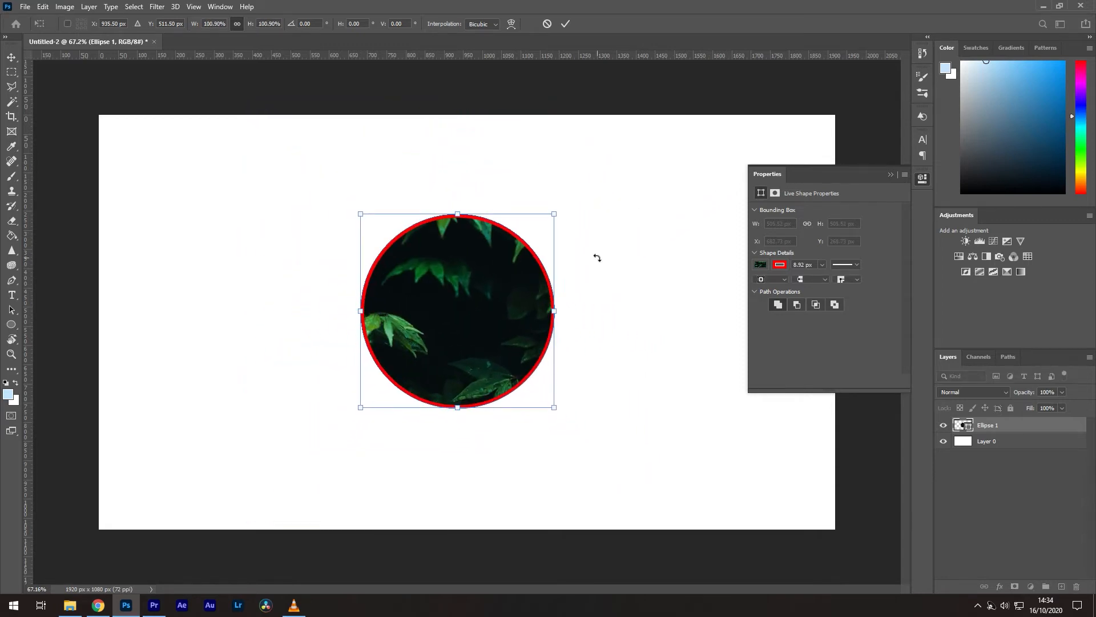
{"action": "key", "text": "Return"}
{"action": "left_click_drag", "start_coordinate": [475, 294], "coordinate": [500, 288]}
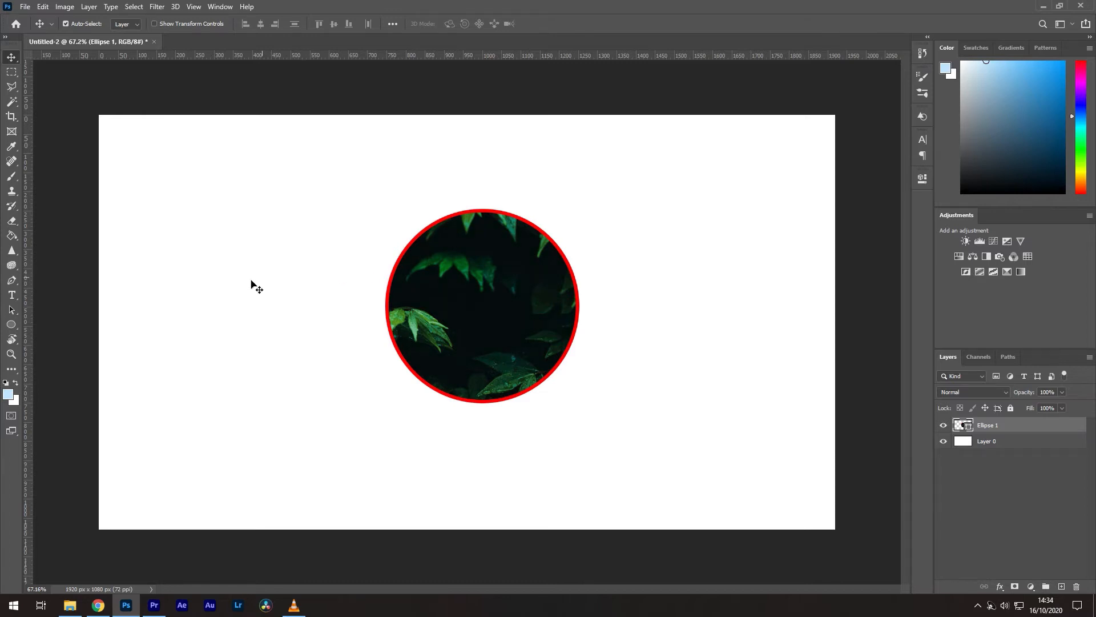
Step: Show the circle's shape properties again via Path Selection and Window > Properties
{"action": "left_click", "coordinate": [17, 312]}
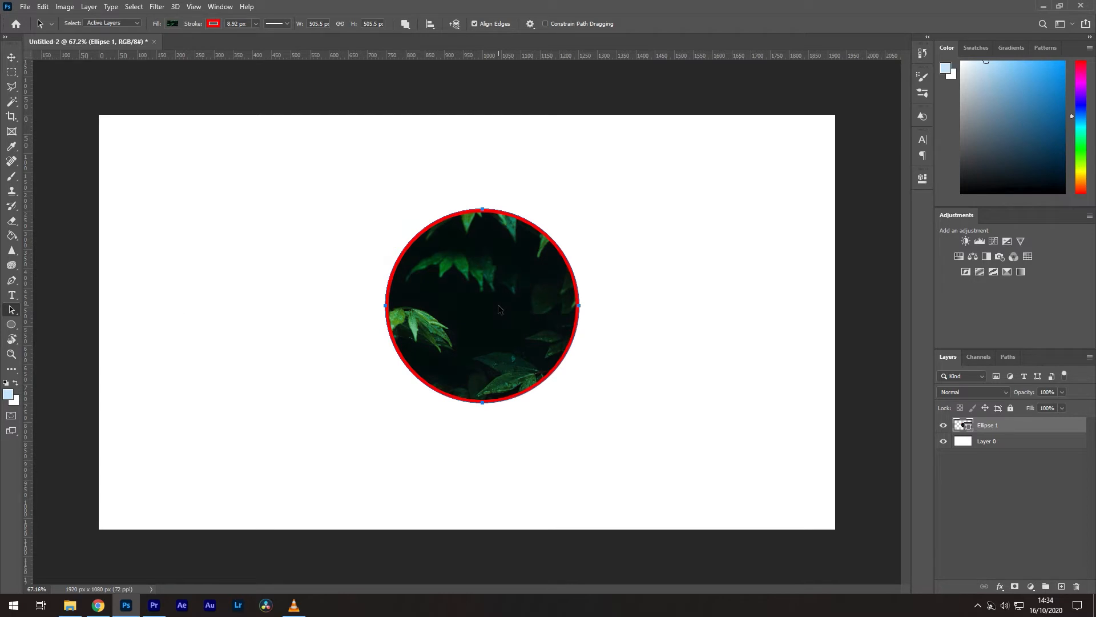
{"action": "left_click", "coordinate": [219, 6]}
{"action": "left_click", "coordinate": [247, 369]}
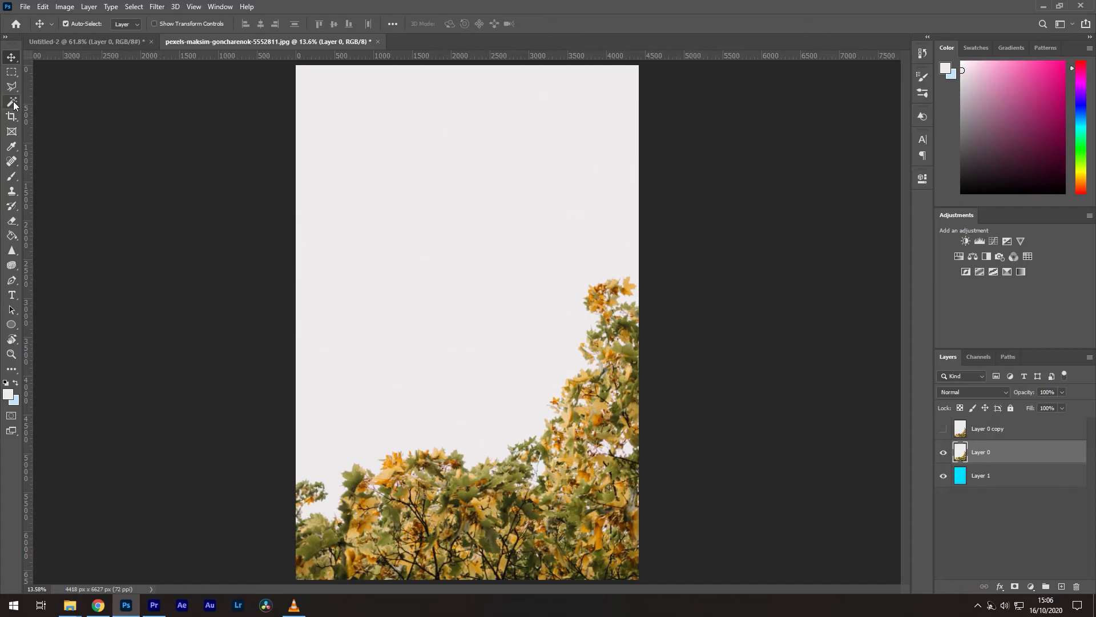
Step: Delete Layer 0's white sky with the Magic Wand to reveal cyan, then inspect the leaf edges
{"action": "left_click", "coordinate": [13, 102]}
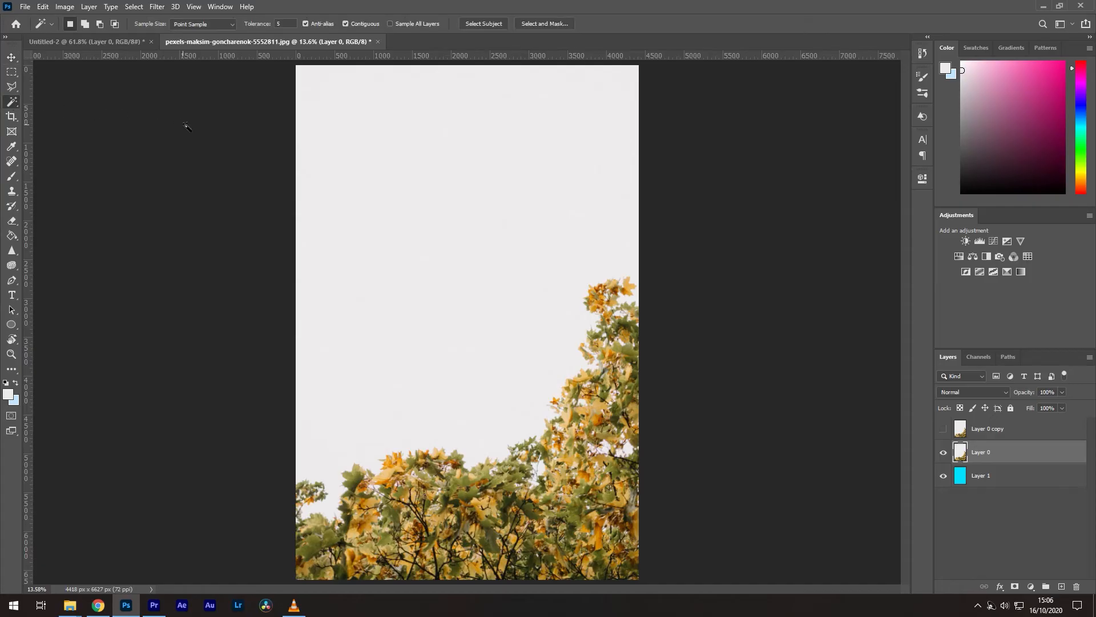
{"action": "left_click", "coordinate": [444, 173]}
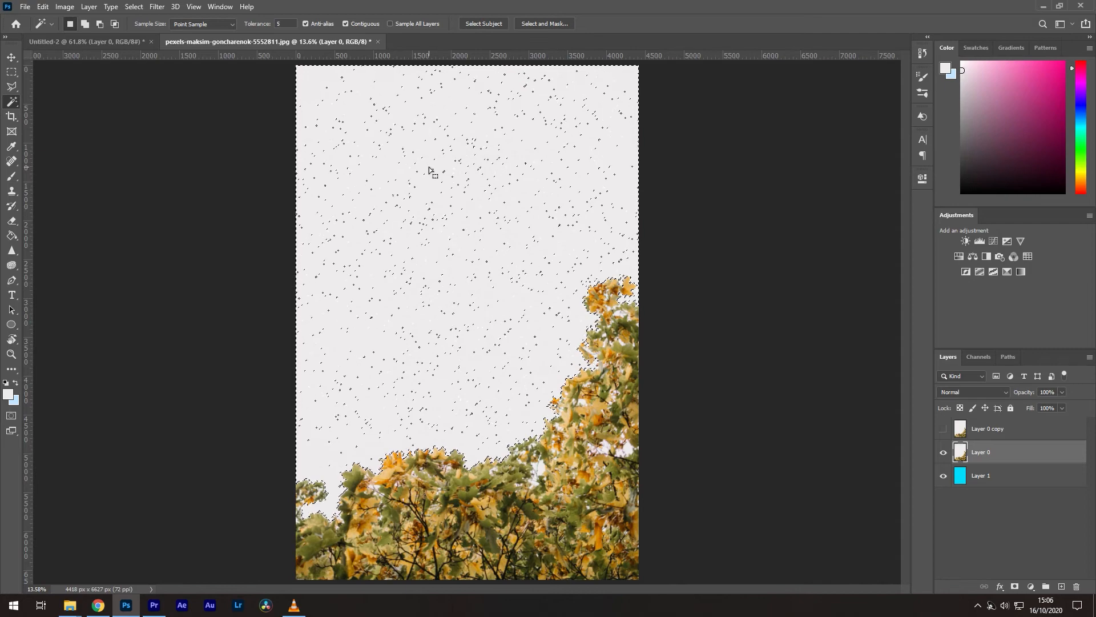
{"action": "key", "text": "Delete"}
{"action": "key", "text": "ctrl+d"}
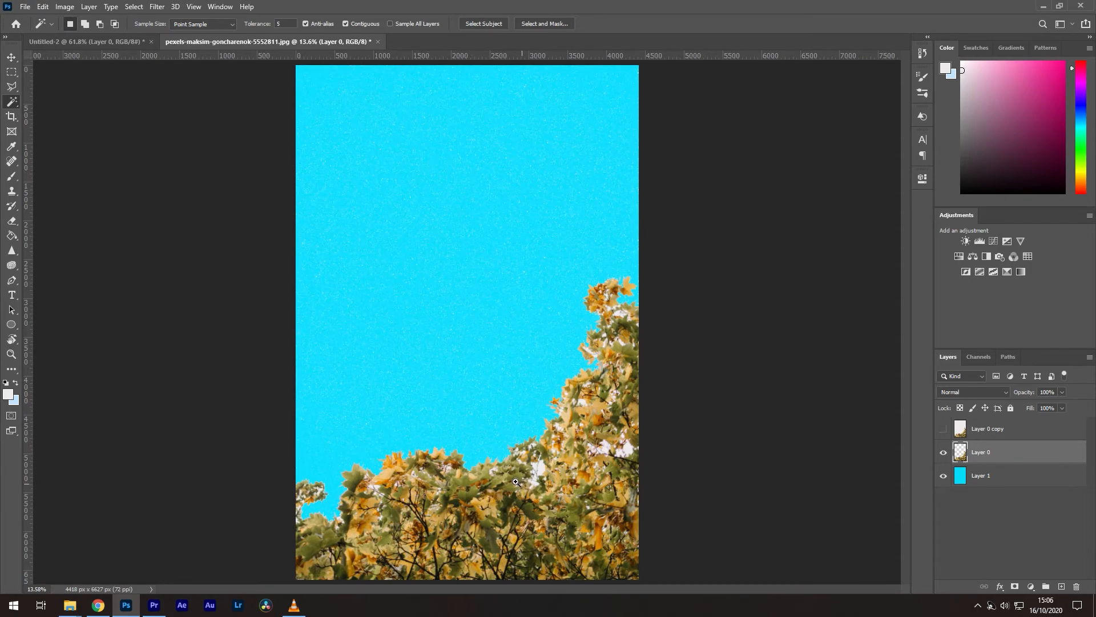
{"action": "key", "text": "z"}
{"action": "mouse_move", "coordinate": [516, 481]}
{"action": "left_mouse_down"}
{"action": "mouse_move", "coordinate": [580, 441]}
{"action": "mouse_move", "coordinate": [499, 488]}
{"action": "left_mouse_up"}
{"action": "key", "text": "v"}
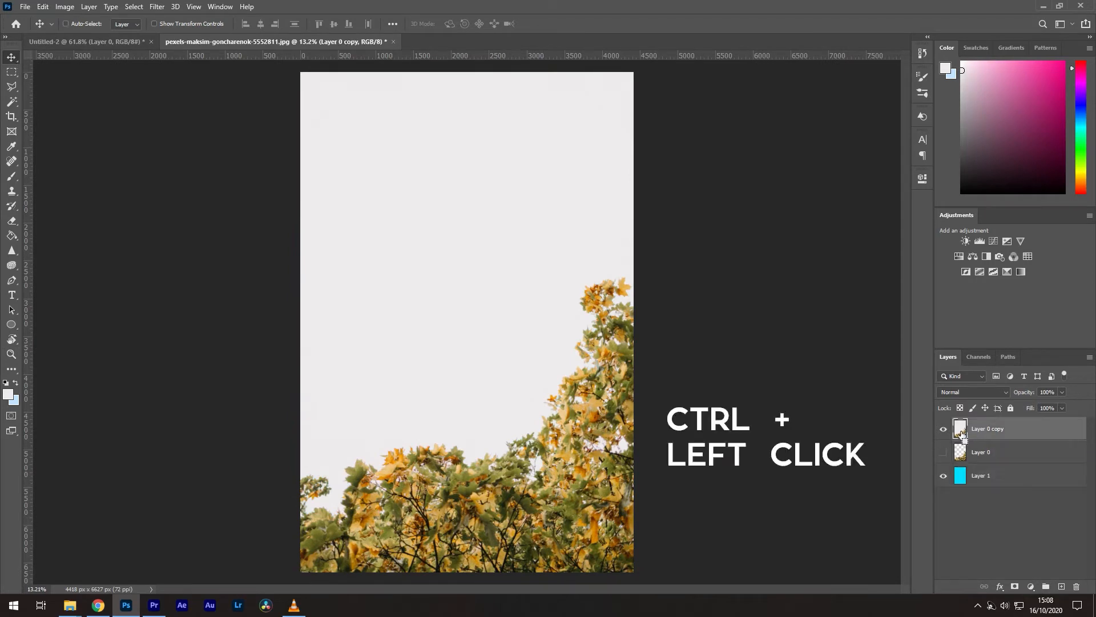
Step: Select Layer 0 copy's white sky using Color Range with adjusted Fuzziness
{"action": "left_click", "coordinate": [962, 434], "text": "ctrl"}
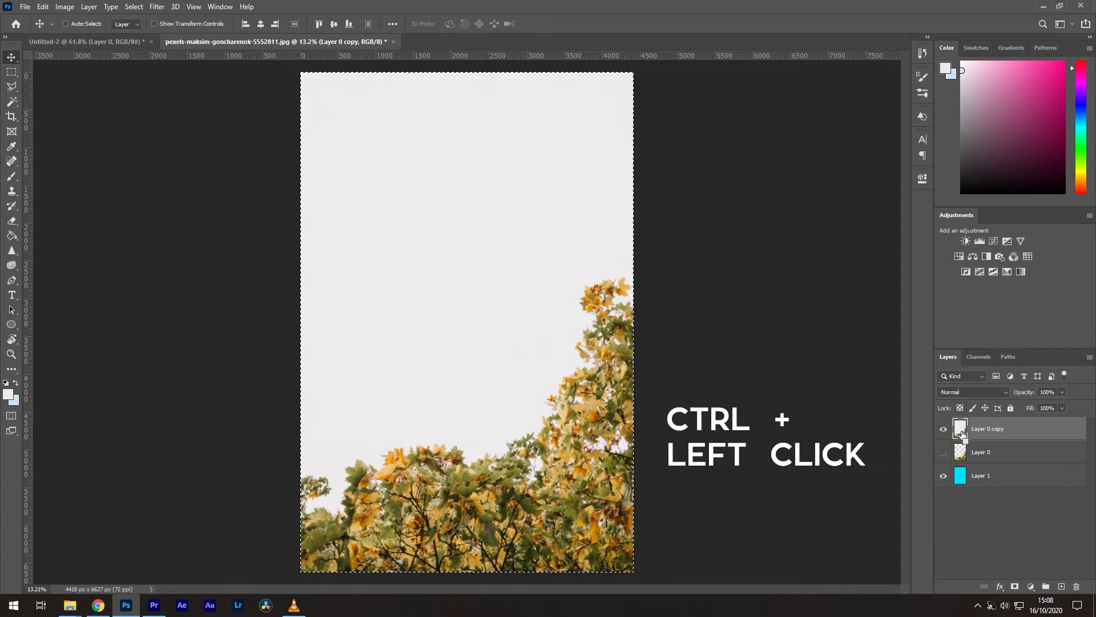
{"action": "left_click", "coordinate": [134, 7]}
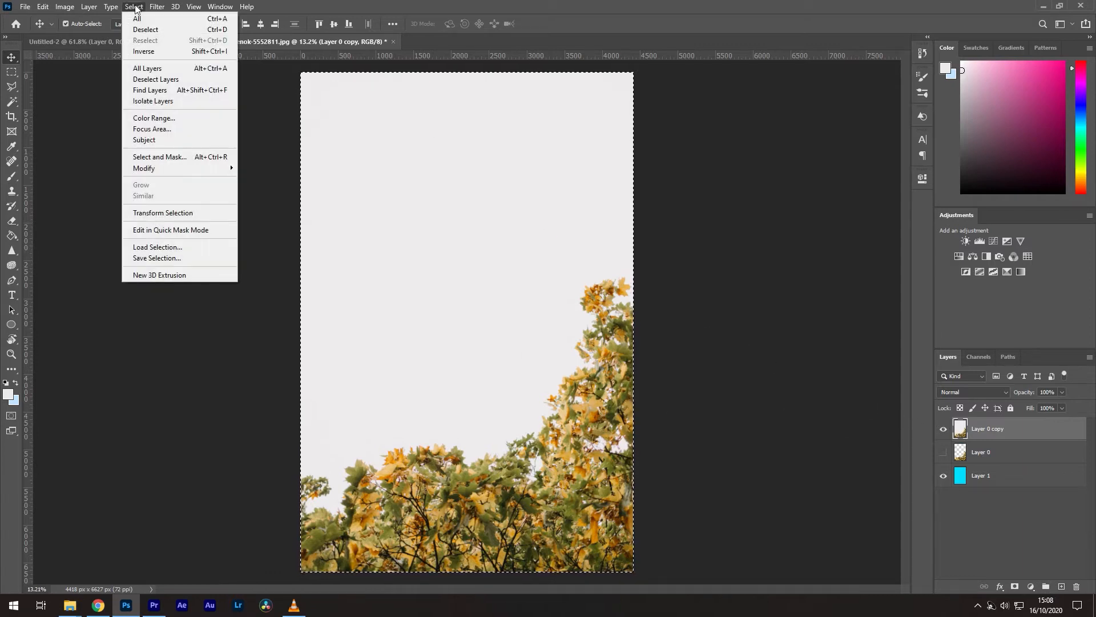
{"action": "left_click", "coordinate": [161, 117]}
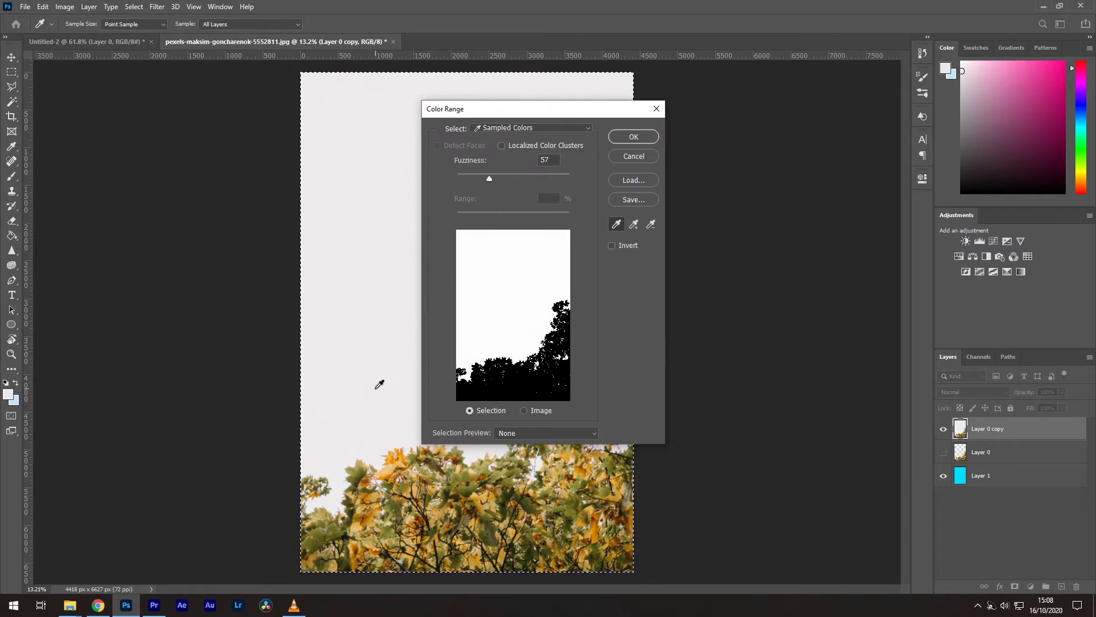
{"action": "mouse_move", "coordinate": [488, 177]}
{"action": "left_mouse_down"}
{"action": "mouse_move", "coordinate": [470, 180]}
{"action": "mouse_move", "coordinate": [556, 183]}
{"action": "mouse_move", "coordinate": [487, 176]}
{"action": "left_mouse_up"}
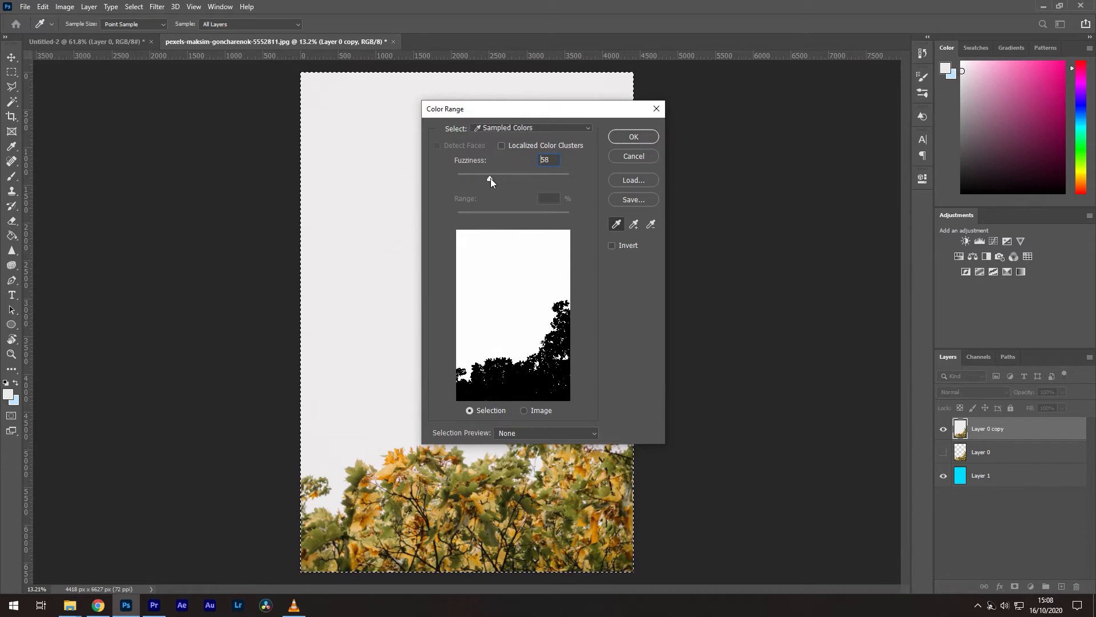
{"action": "left_click_drag", "start_coordinate": [490, 178], "coordinate": [491, 178]}
{"action": "left_click", "coordinate": [631, 138]}
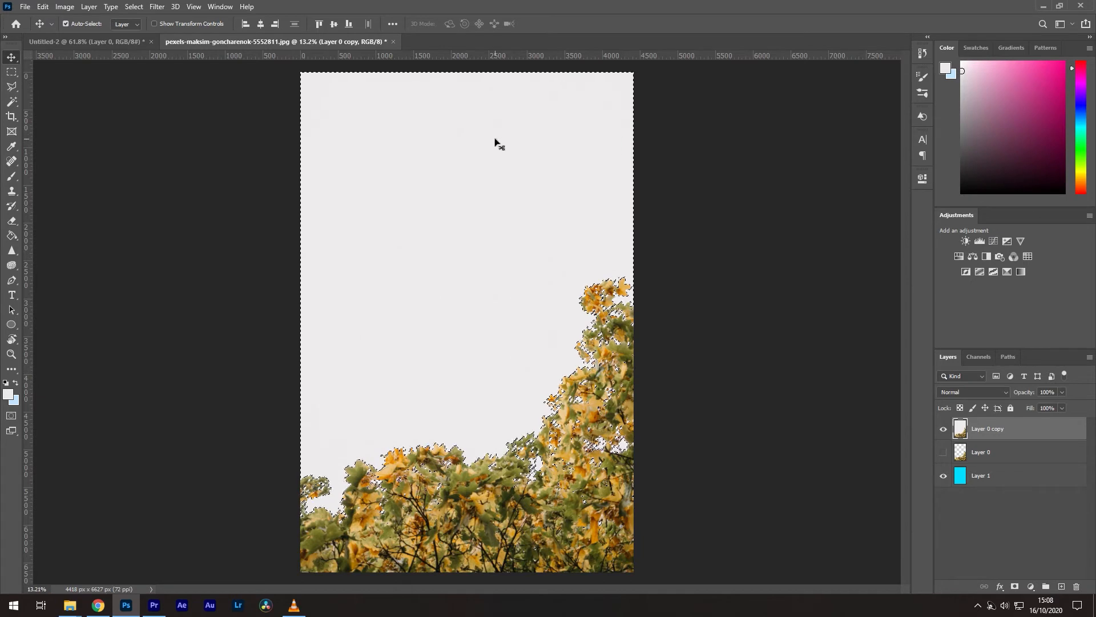
Step: Delete the selected sky, deselect, and zoom in to check the leaf edges
{"action": "key", "text": "Delete"}
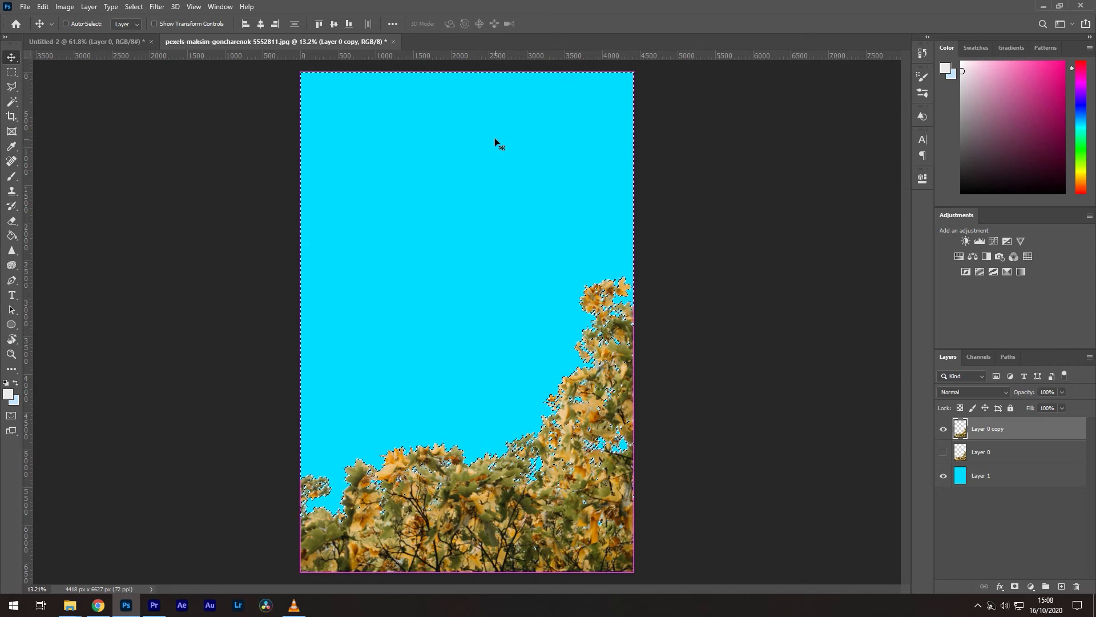
{"action": "key", "text": "ctrl+d"}
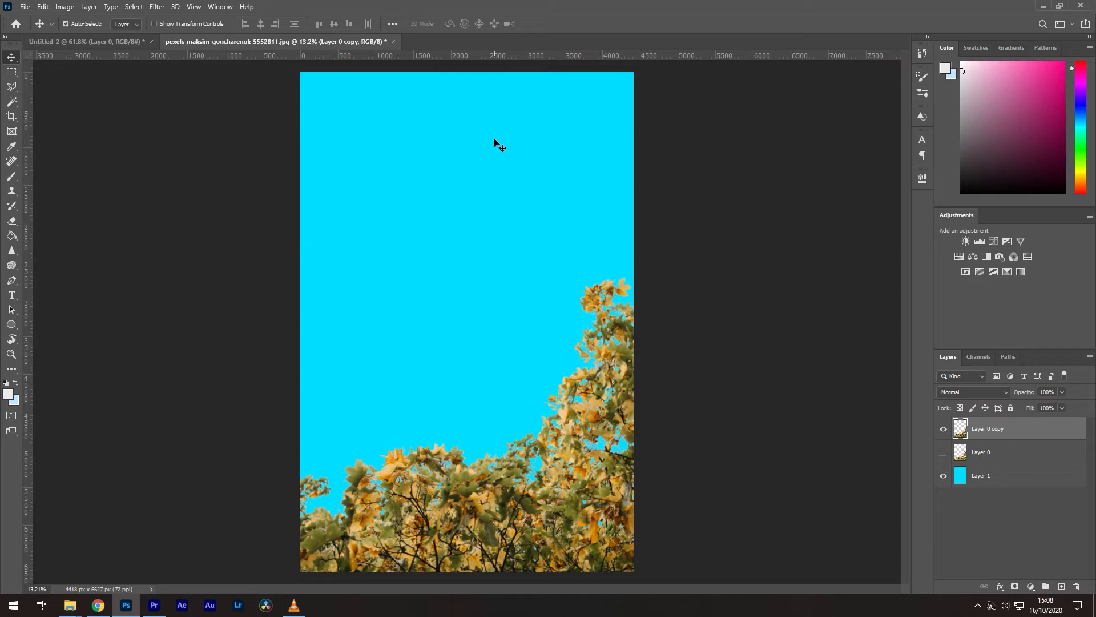
{"action": "key", "text": "z"}
{"action": "mouse_move", "coordinate": [558, 494]}
{"action": "left_mouse_down"}
{"action": "mouse_move", "coordinate": [614, 488]}
{"action": "mouse_move", "coordinate": [577, 504]}
{"action": "left_mouse_up"}
{"action": "key", "text": "v"}
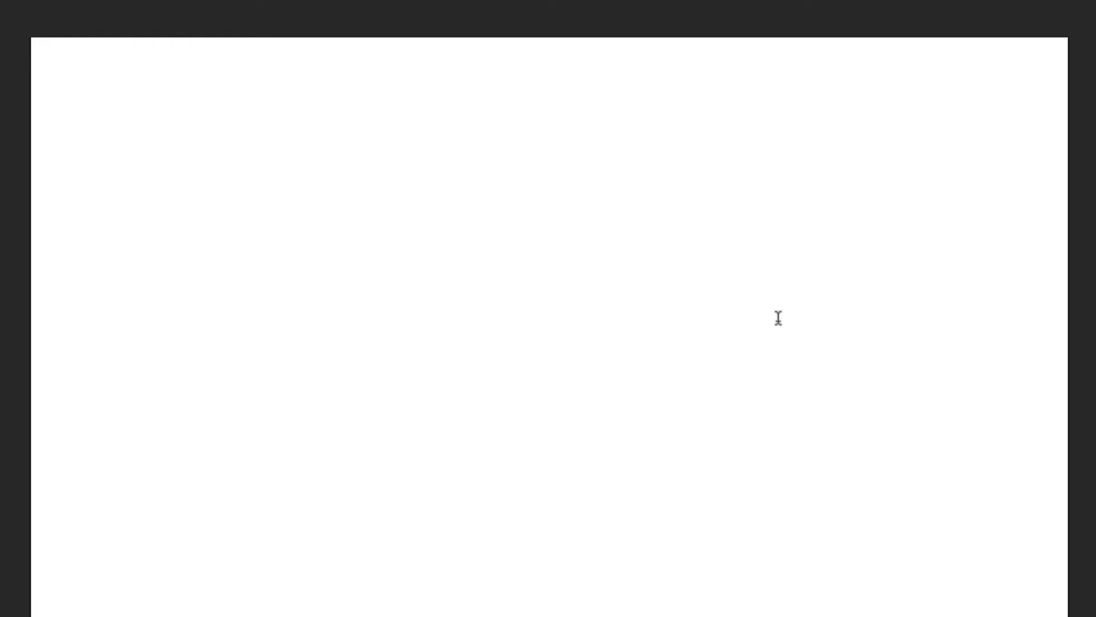
Step: Demo horizontal type with 'HELLO!' and a paragraph text box filled with A's
{"action": "left_click", "coordinate": [778, 318]}
{"action": "type", "text": "HELLO"}
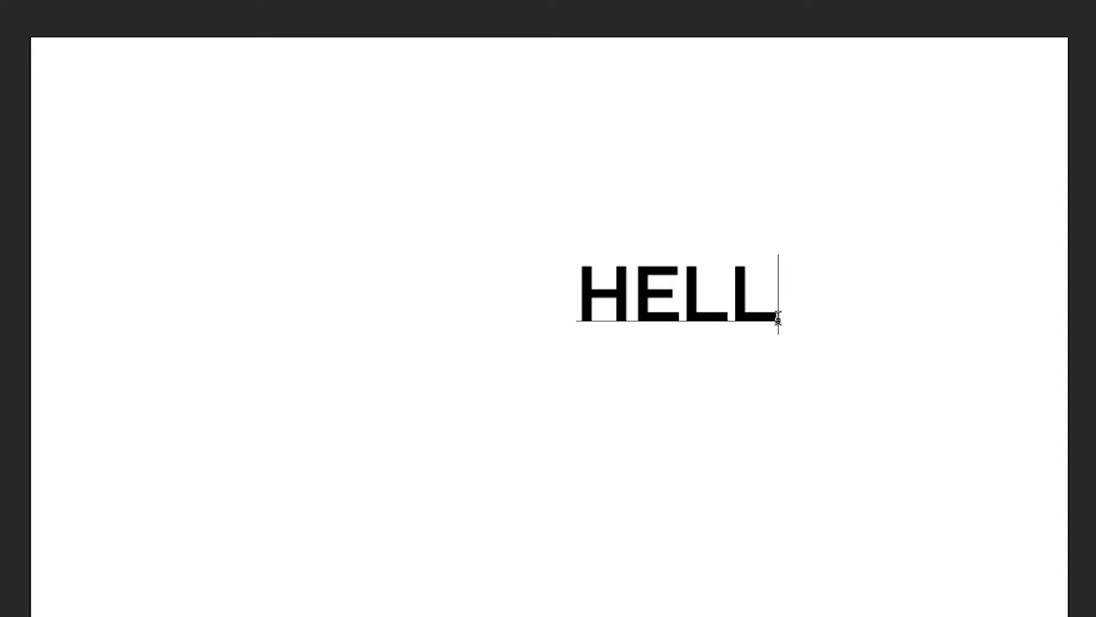
{"action": "type", "text": "!"}
{"action": "left_click_drag", "start_coordinate": [357, 251], "coordinate": [645, 420]}
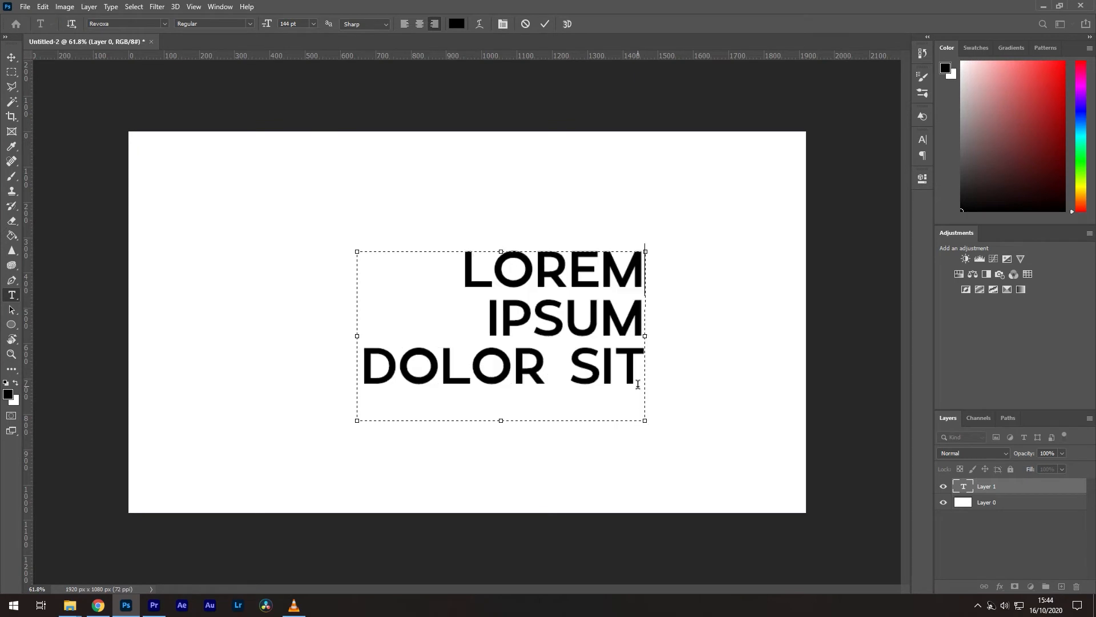
{"action": "type", "text": "AAAAAAAAAAAAAAAAAAAAA"}
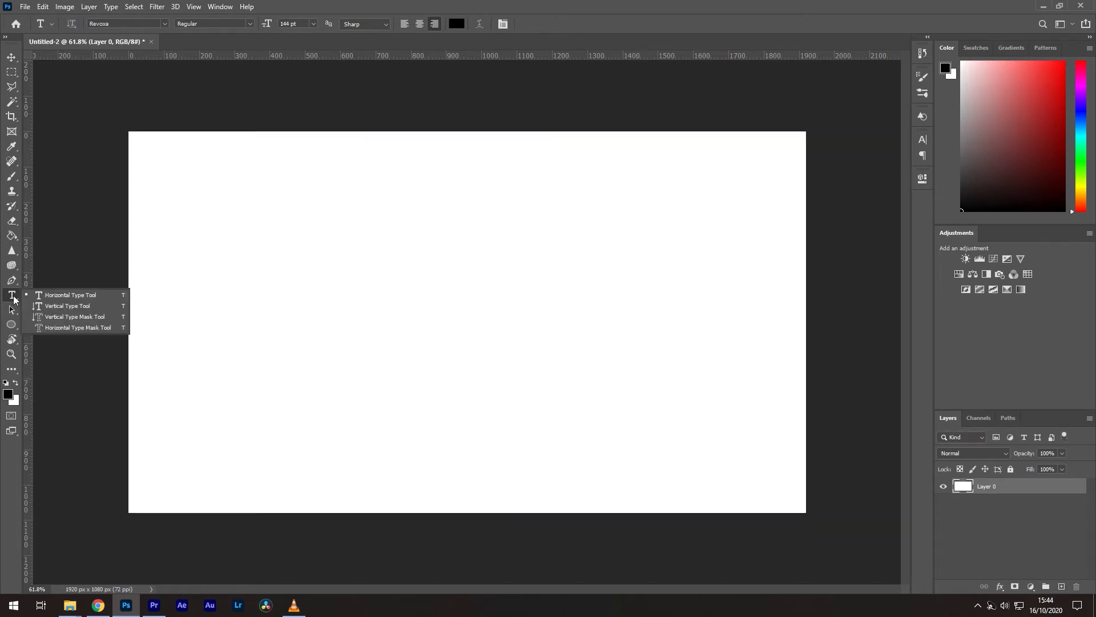
Step: Type 'WOW' vertically, then 'THIS SPACE' as a single horizontal line
{"action": "left_click", "coordinate": [67, 306]}
{"action": "left_click", "coordinate": [454, 465]}
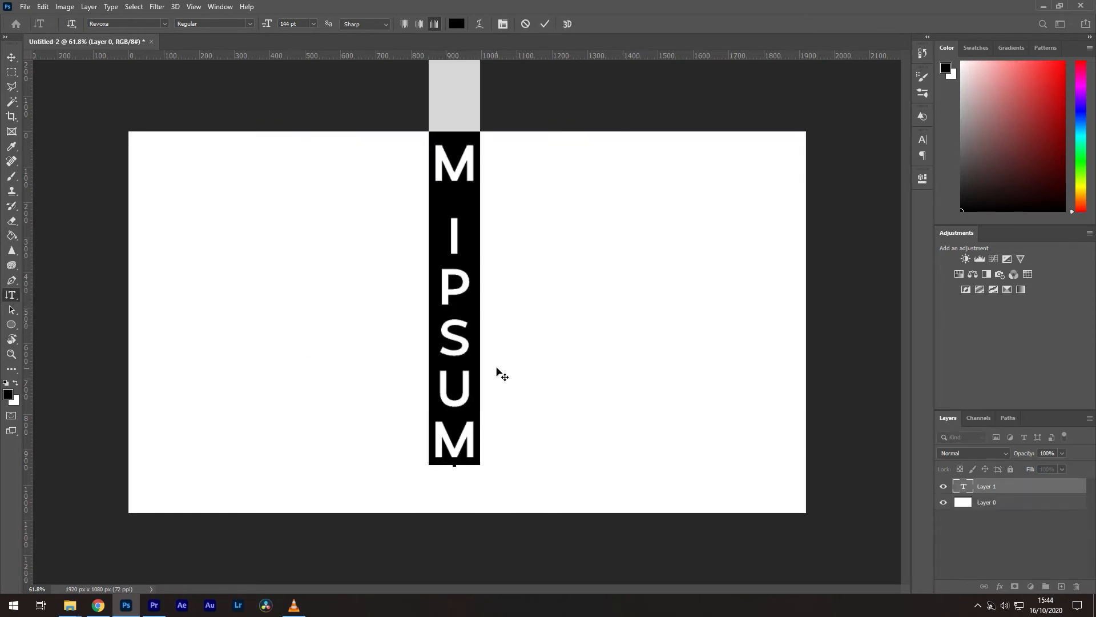
{"action": "type", "text": "WOW"}
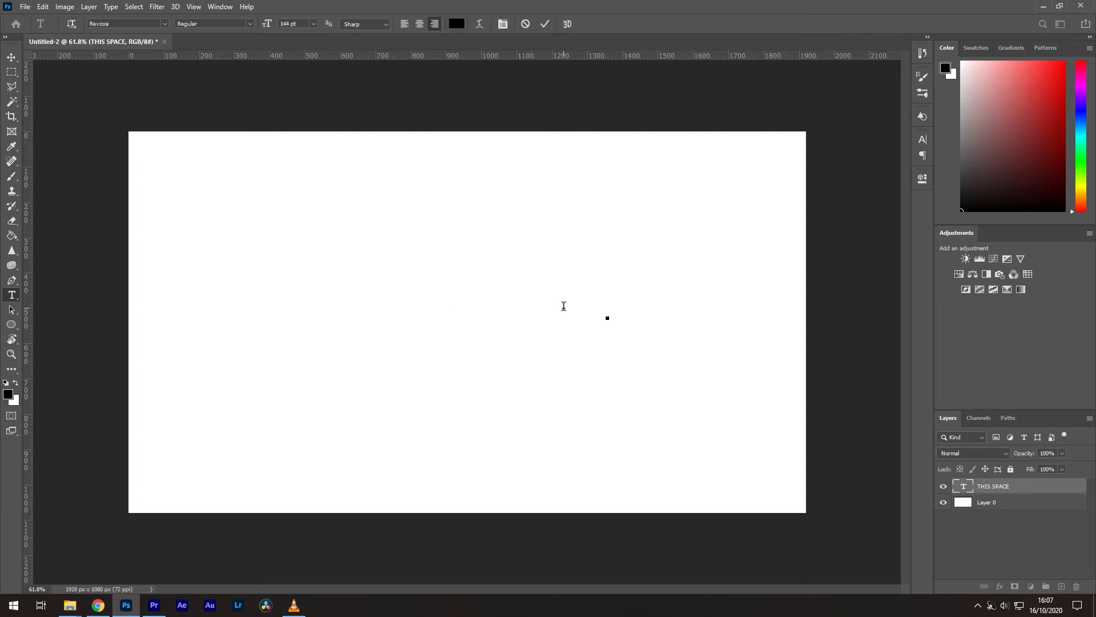
{"action": "type", "text": "THIS SPACE"}
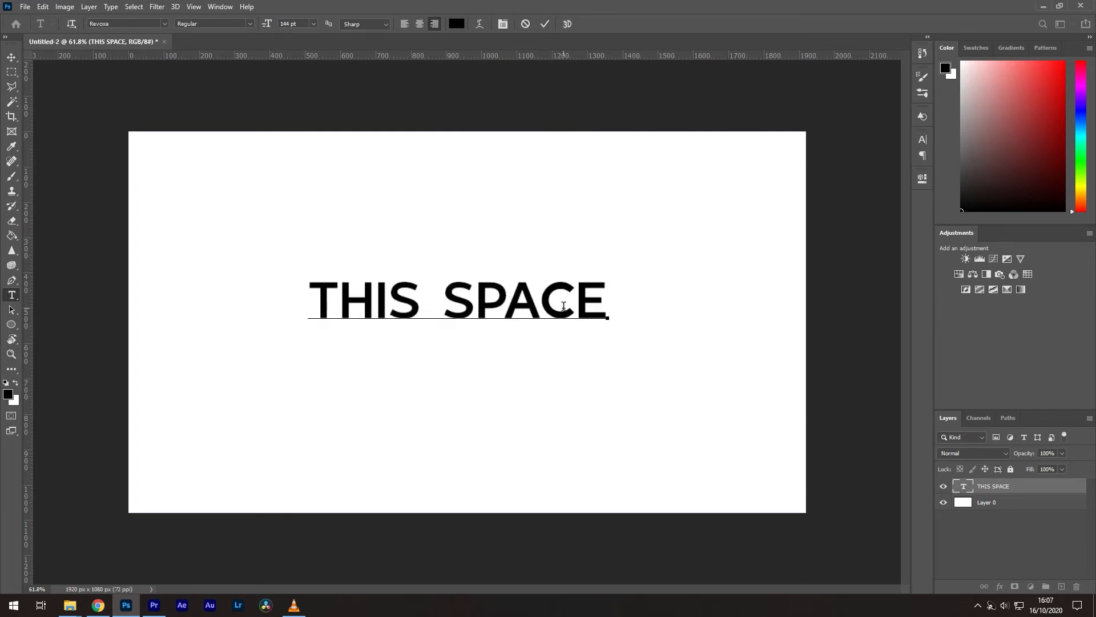
Step: Select all the THIS SPACE text and open the Paragraph panel's flyout menu
{"action": "key", "text": "ctrl+a"}
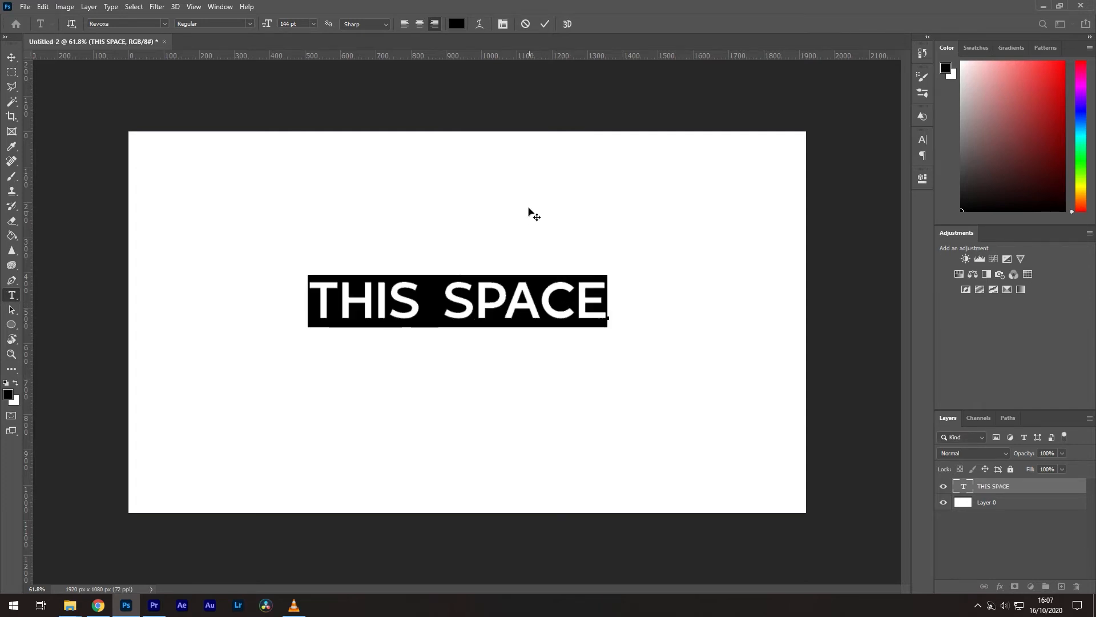
{"action": "left_click", "coordinate": [503, 24]}
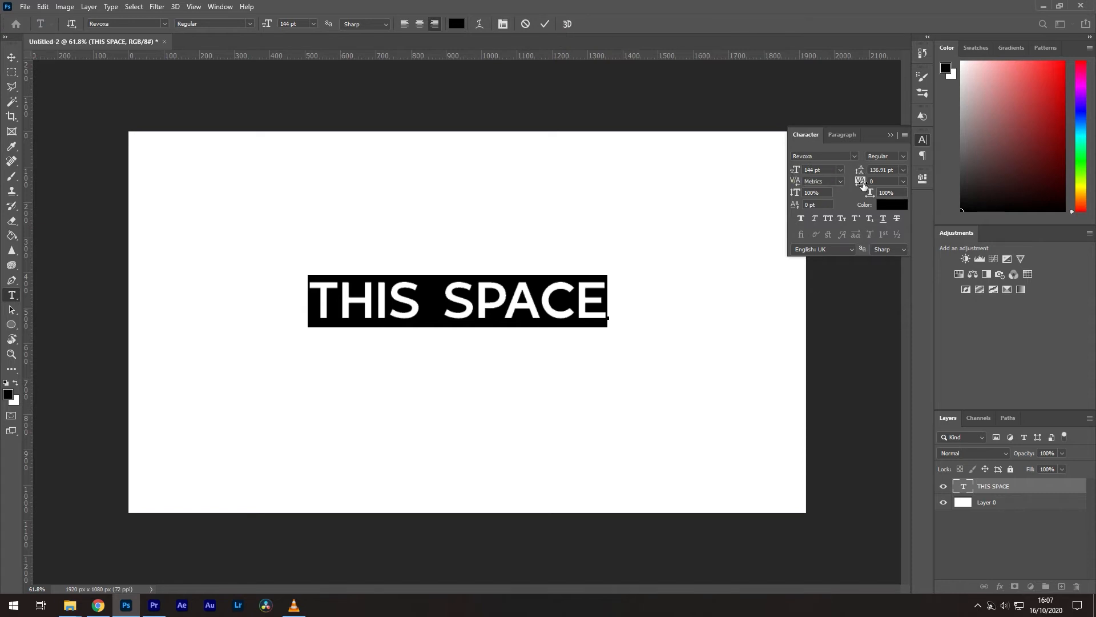
{"action": "left_click", "coordinate": [843, 135]}
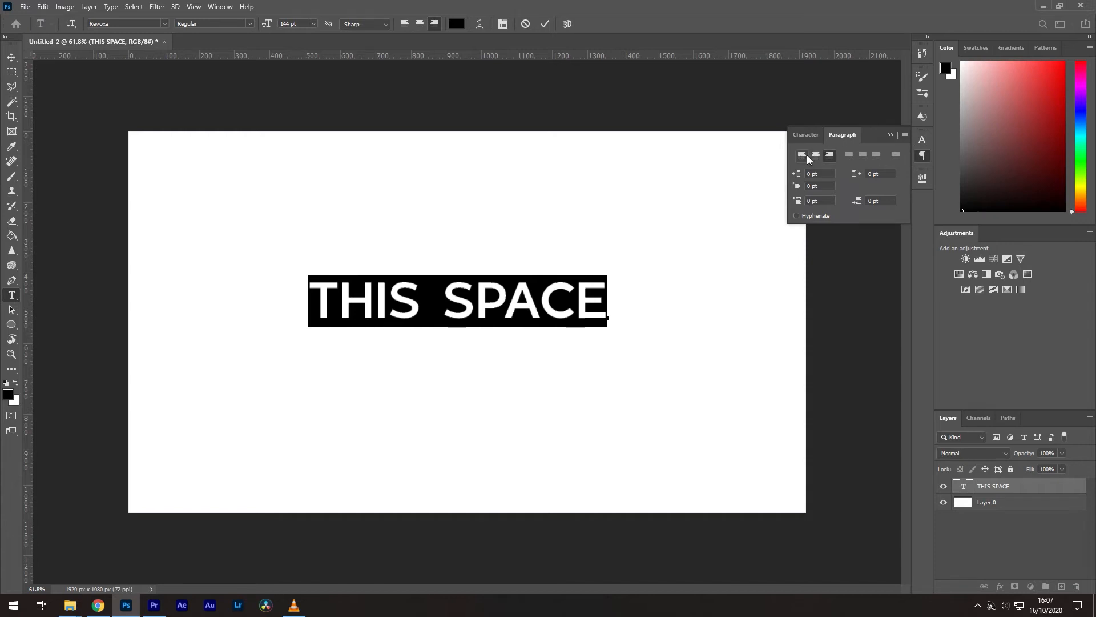
{"action": "left_click", "coordinate": [905, 136]}
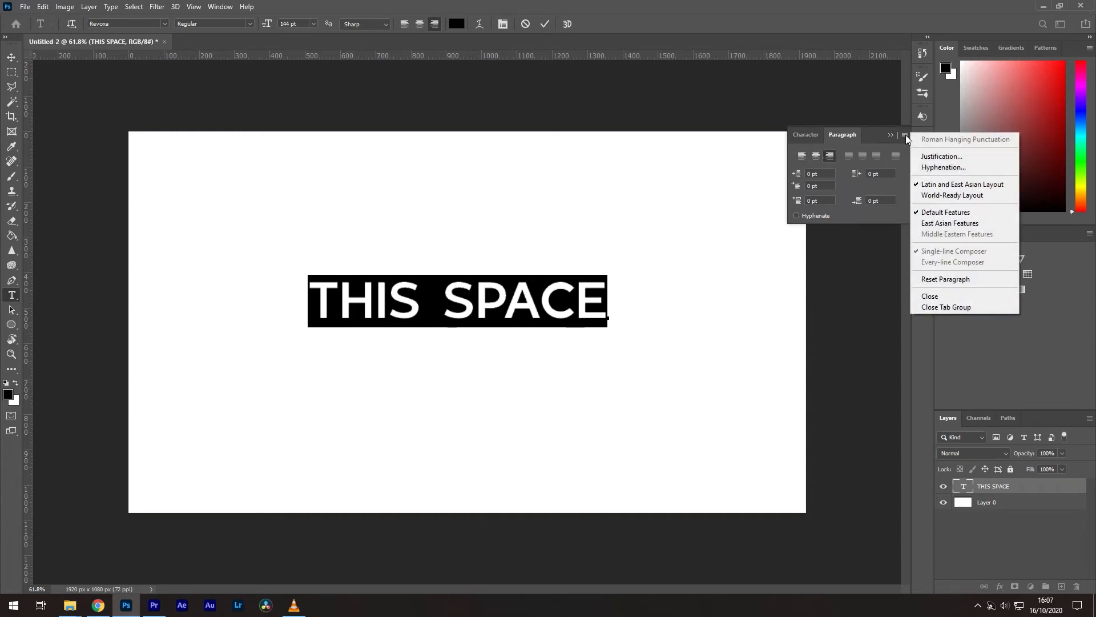
Step: Open Justification settings and set maximum word spacing to 500%
{"action": "left_click", "coordinate": [959, 160]}
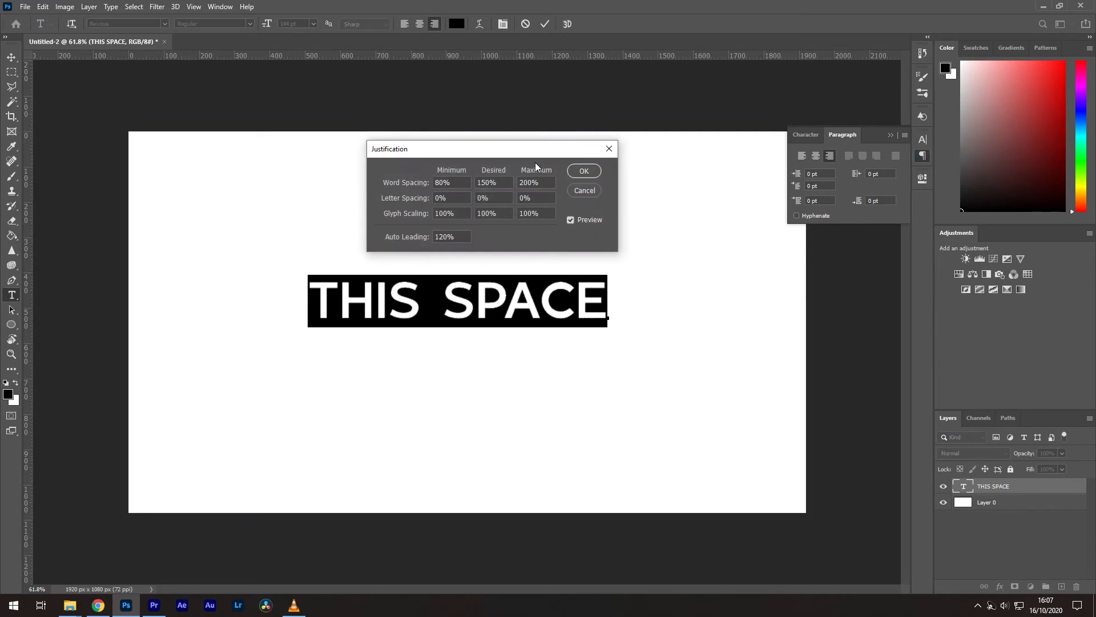
{"action": "left_click_drag", "start_coordinate": [508, 148], "coordinate": [519, 146]}
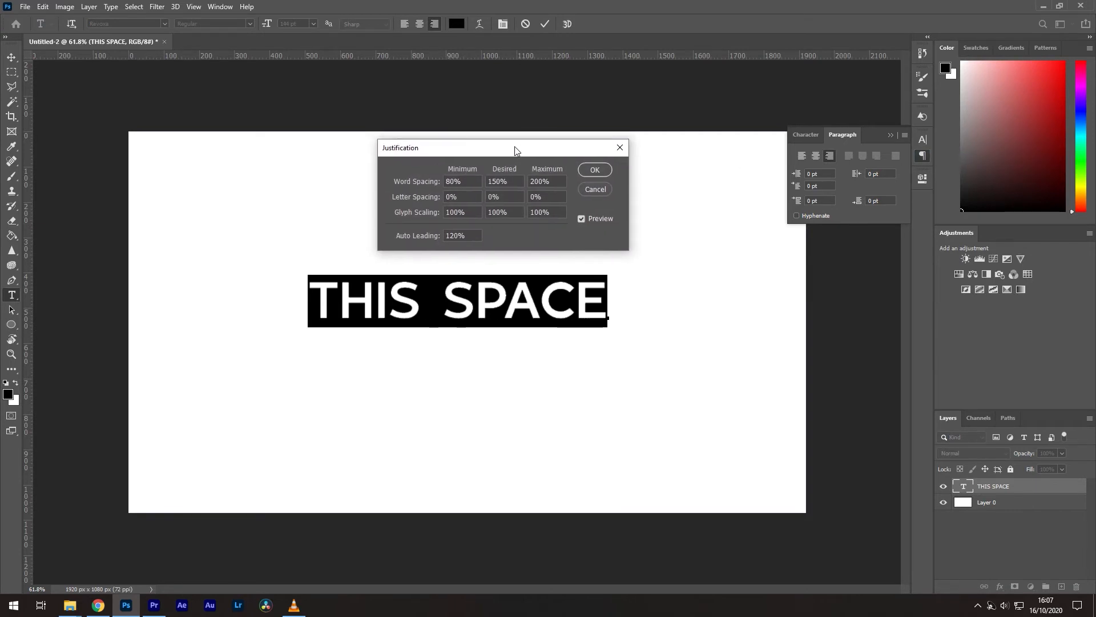
{"action": "double_click", "coordinate": [551, 182]}
{"action": "type", "text": "5"}
Step: Raise minimum and desired word spacing to 250%, apply, and commit the text
{"action": "left_click_drag", "start_coordinate": [402, 183], "coordinate": [492, 186]}
{"action": "left_click_drag", "start_coordinate": [411, 184], "coordinate": [355, 183]}
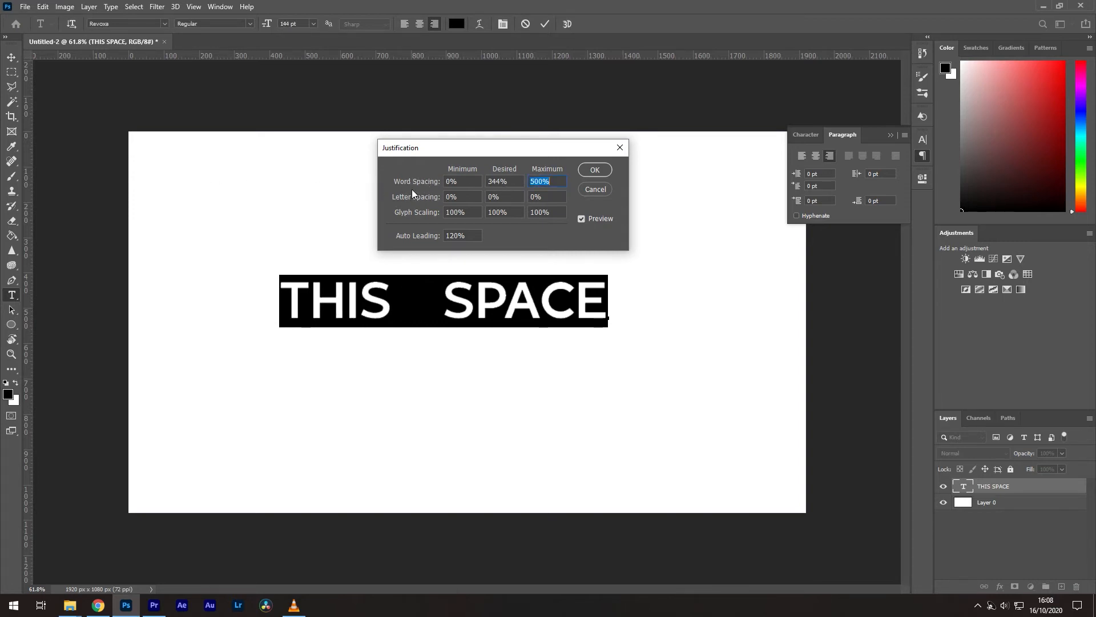
{"action": "left_click", "coordinate": [514, 181]}
{"action": "type", "text": "50"}
{"action": "left_click", "coordinate": [527, 238]}
{"action": "left_click_drag", "start_coordinate": [414, 181], "coordinate": [429, 183]}
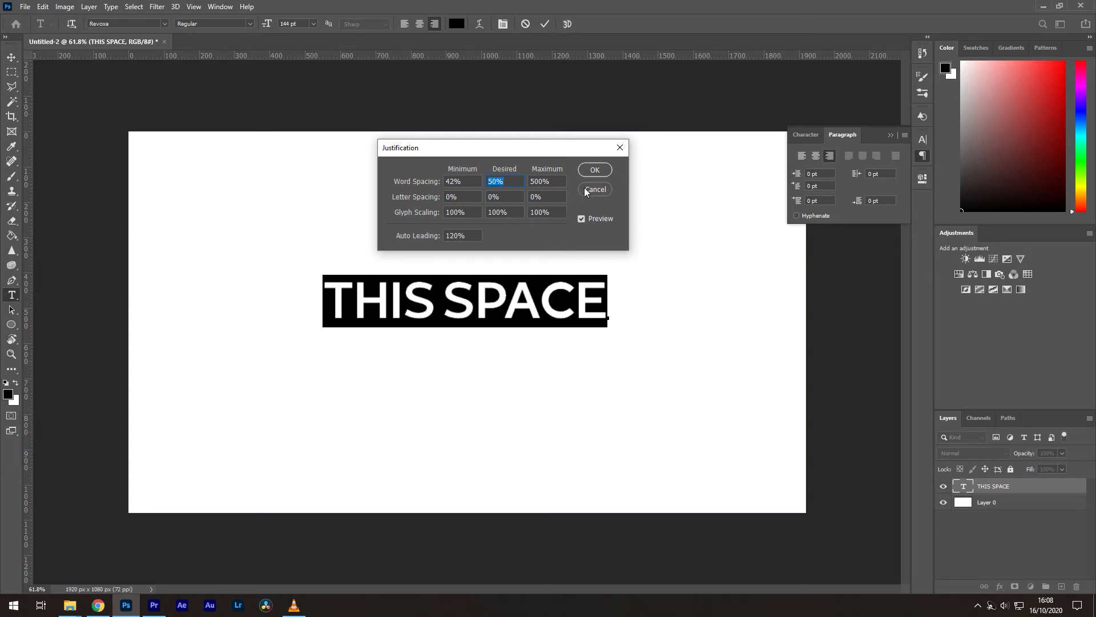
{"action": "left_click_drag", "start_coordinate": [441, 179], "coordinate": [532, 179]}
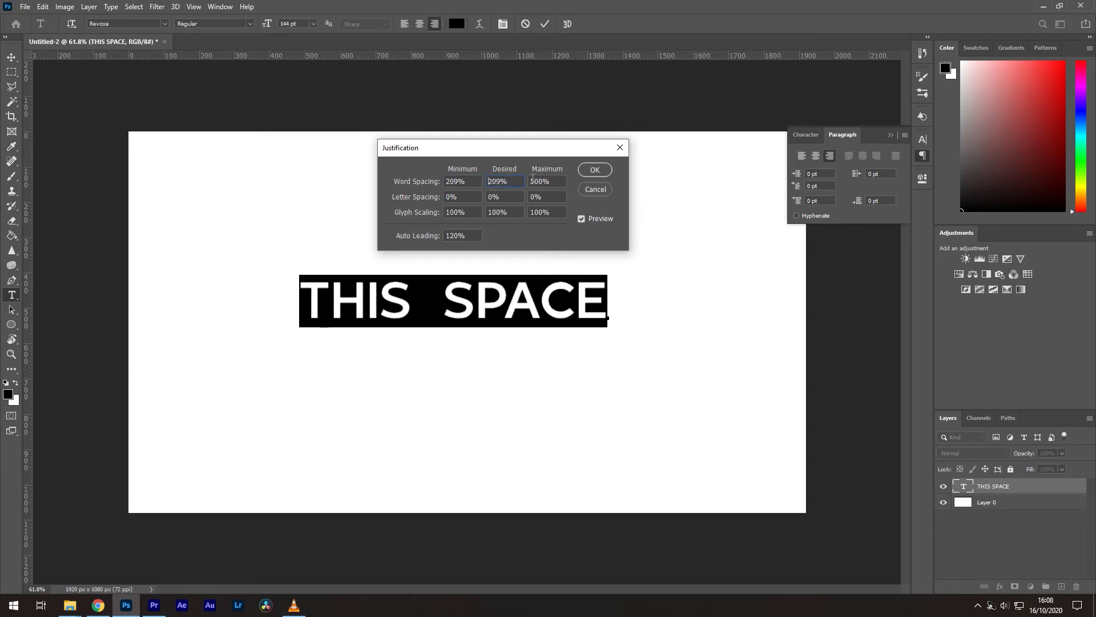
{"action": "left_click", "coordinate": [594, 170]}
{"action": "left_click", "coordinate": [547, 24]}
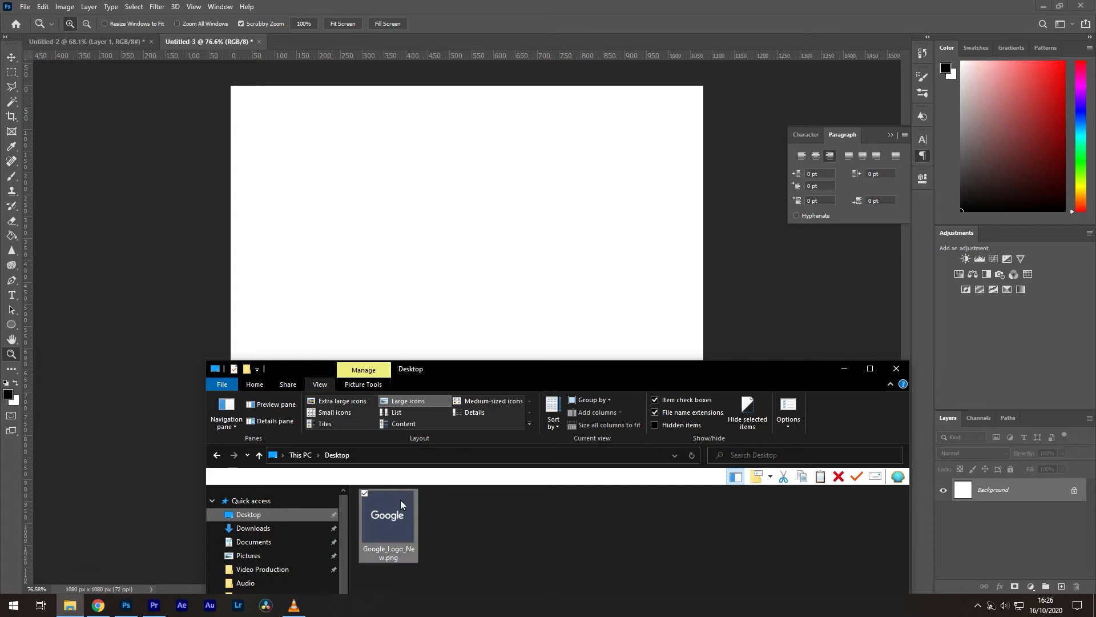
Step: Place the Google logo, enlarge it 307.61%, and zoom in to inspect the blur
{"action": "left_click_drag", "start_coordinate": [400, 499], "coordinate": [456, 268]}
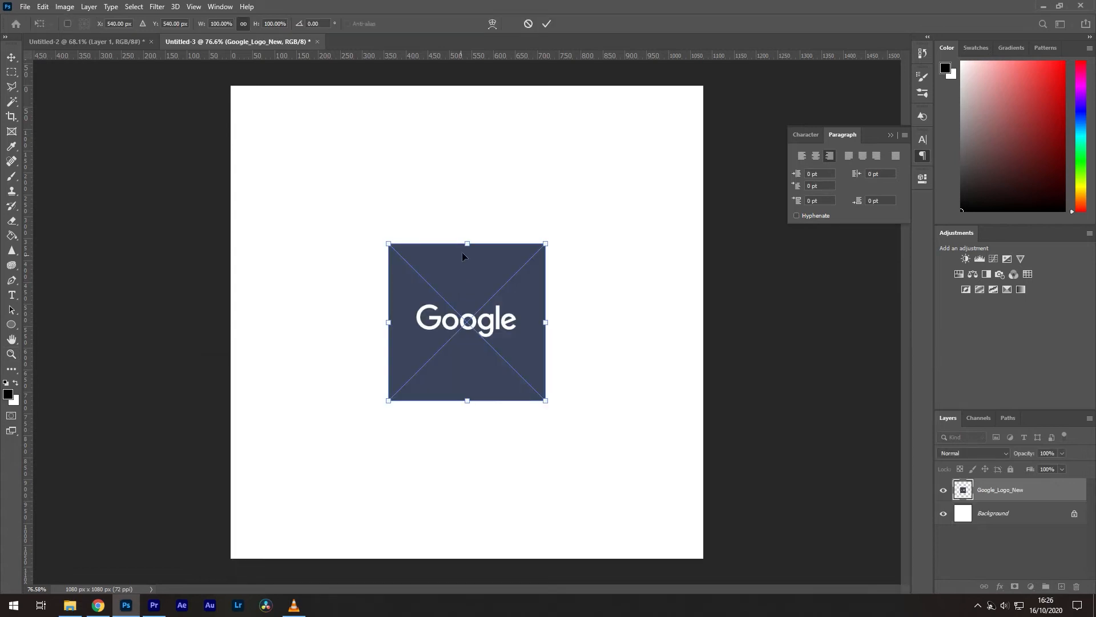
{"action": "left_click_drag", "start_coordinate": [549, 245], "coordinate": [769, 107]}
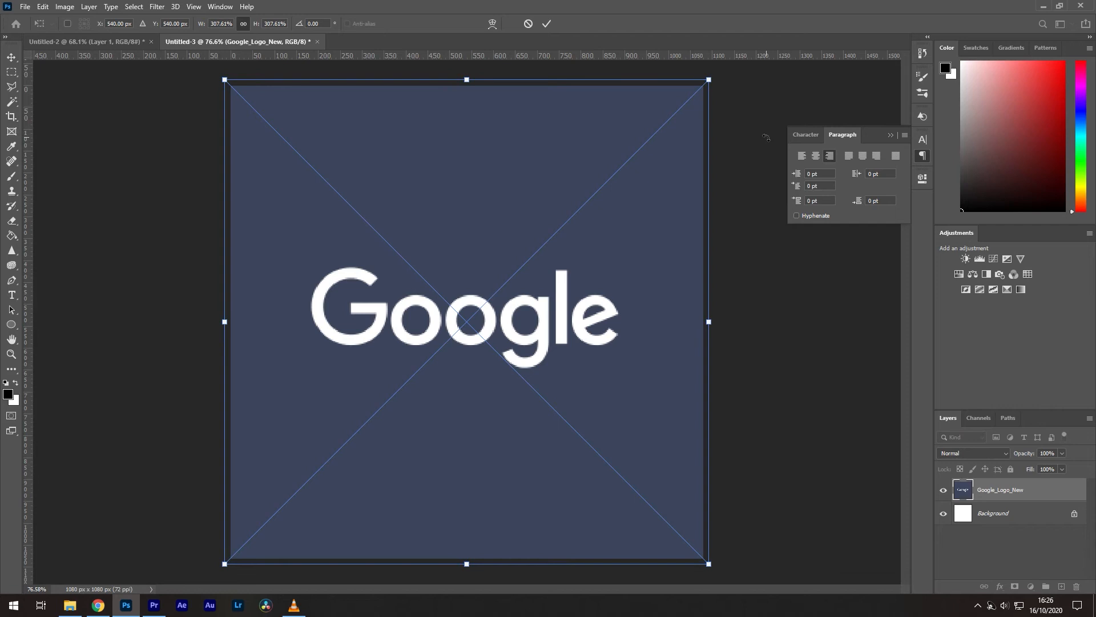
{"action": "key", "text": "Return"}
{"action": "key", "text": "z"}
{"action": "left_click_drag", "start_coordinate": [473, 330], "coordinate": [504, 329]}
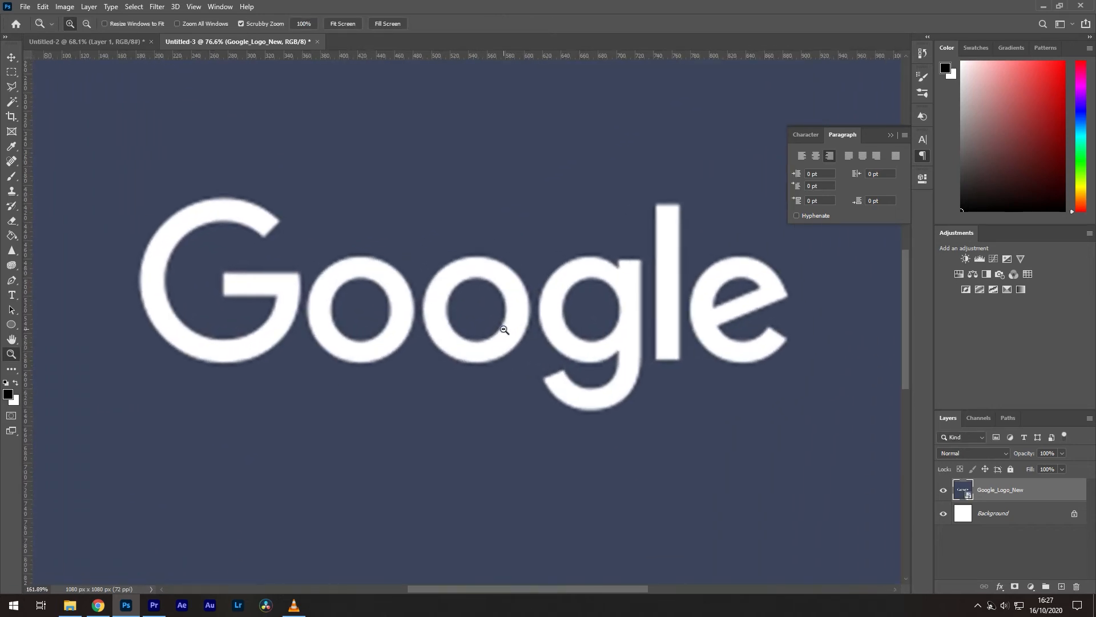
{"action": "left_click_drag", "start_coordinate": [504, 329], "coordinate": [508, 274]}
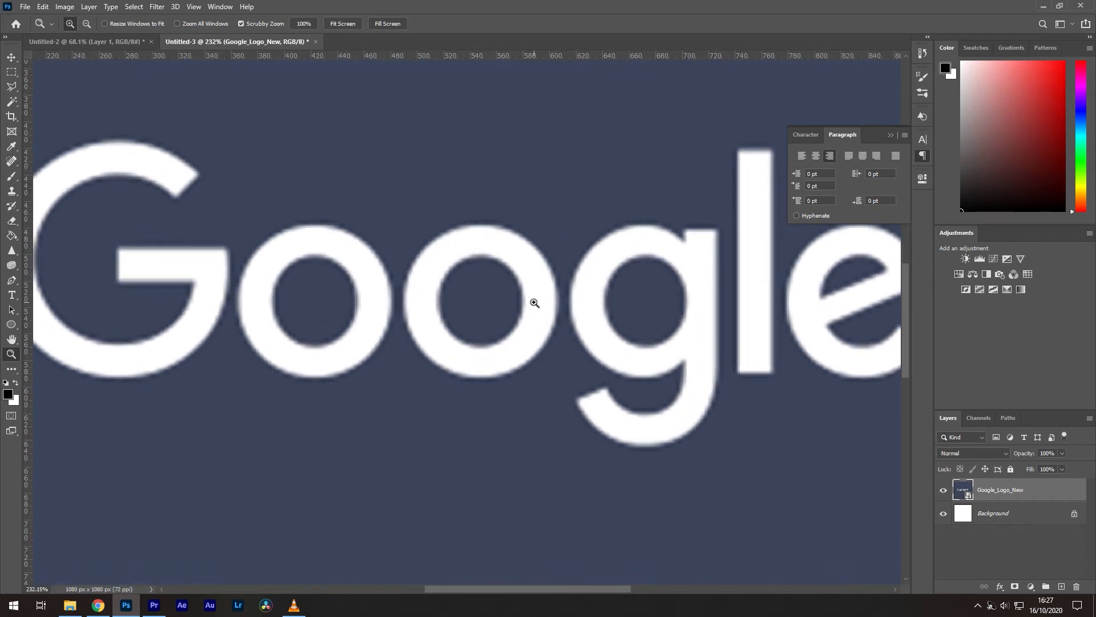
{"action": "key", "text": "ctrl+0"}
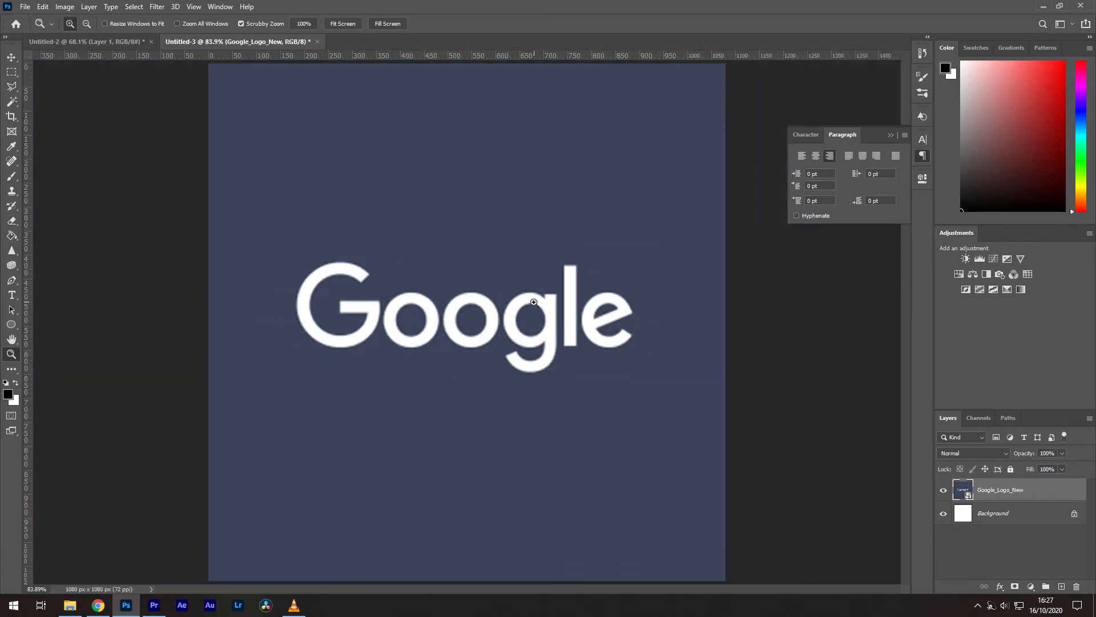
{"action": "key", "text": "v"}
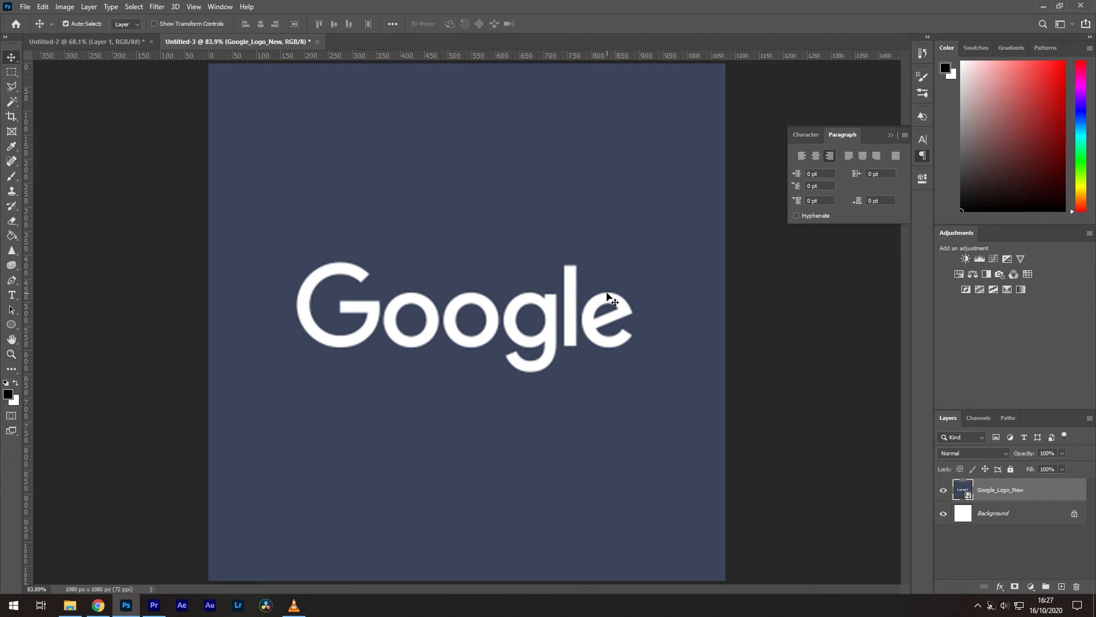
Step: Open Google_Logo_New.png from Explorer as its own 360 px document
{"action": "left_click", "coordinate": [71, 606]}
{"action": "left_click_drag", "start_coordinate": [512, 371], "coordinate": [523, 241]}
{"action": "left_click_drag", "start_coordinate": [410, 392], "coordinate": [422, 204]}
{"action": "left_click_drag", "start_coordinate": [388, 57], "coordinate": [365, 42]}
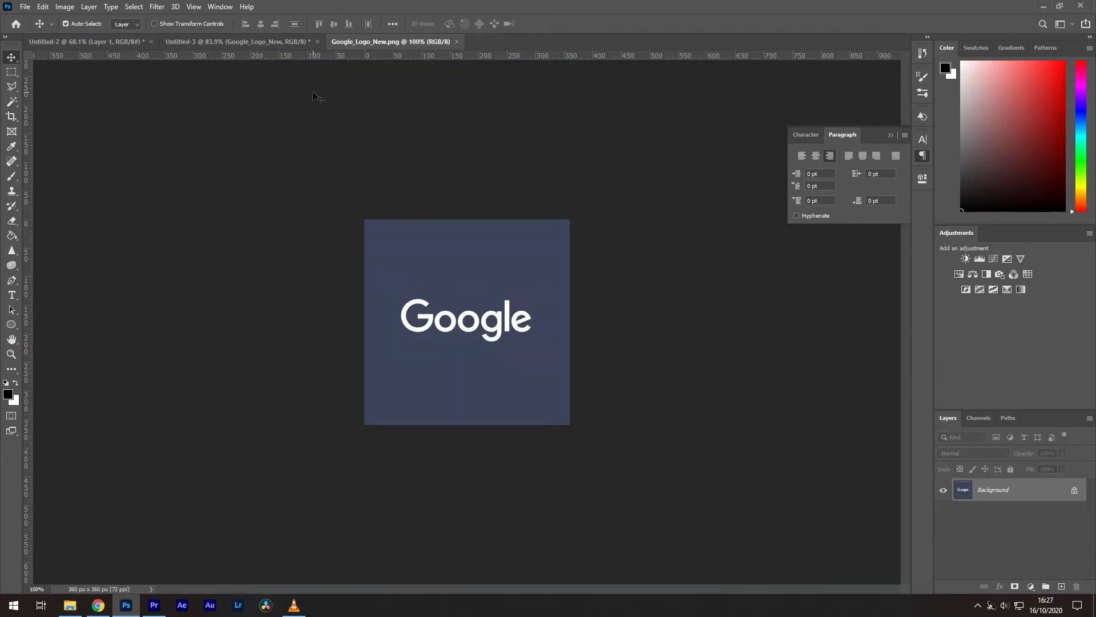
Step: Enlarge the logo image to 1080 × 1080 px using Preserve Details 2.0 with Reduce Noise 40
{"action": "left_click", "coordinate": [65, 7]}
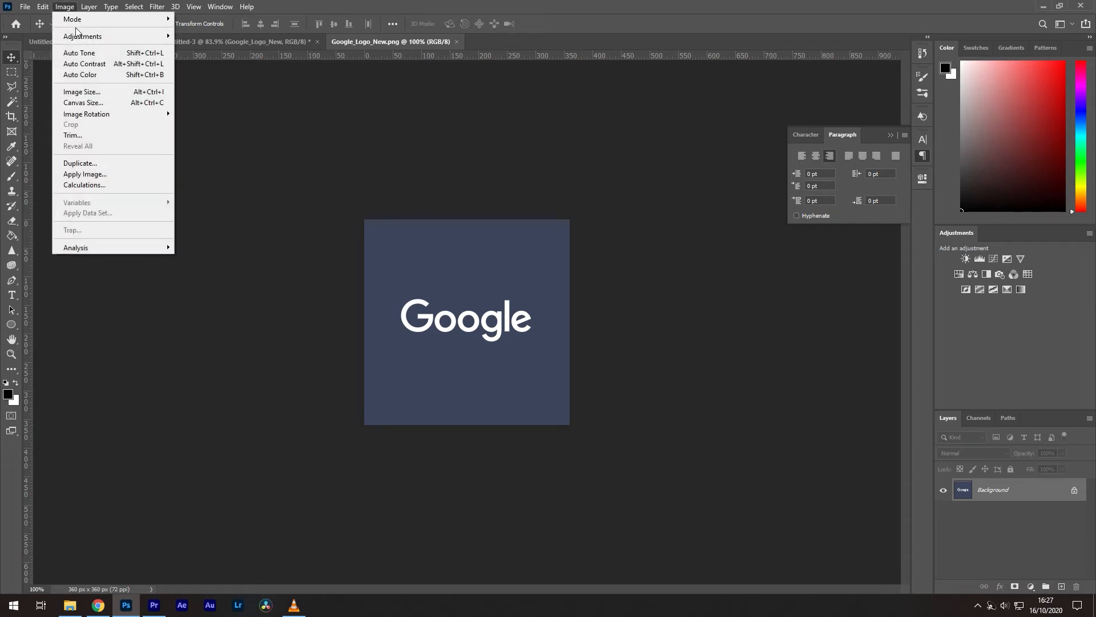
{"action": "left_click", "coordinate": [101, 93]}
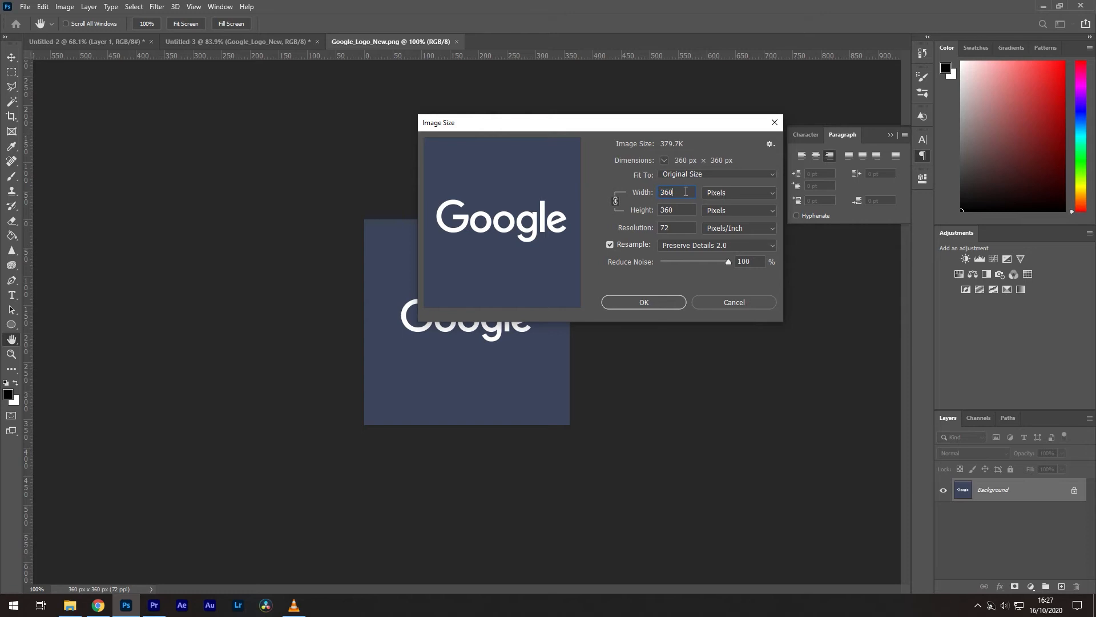
{"action": "type", "text": "1080"}
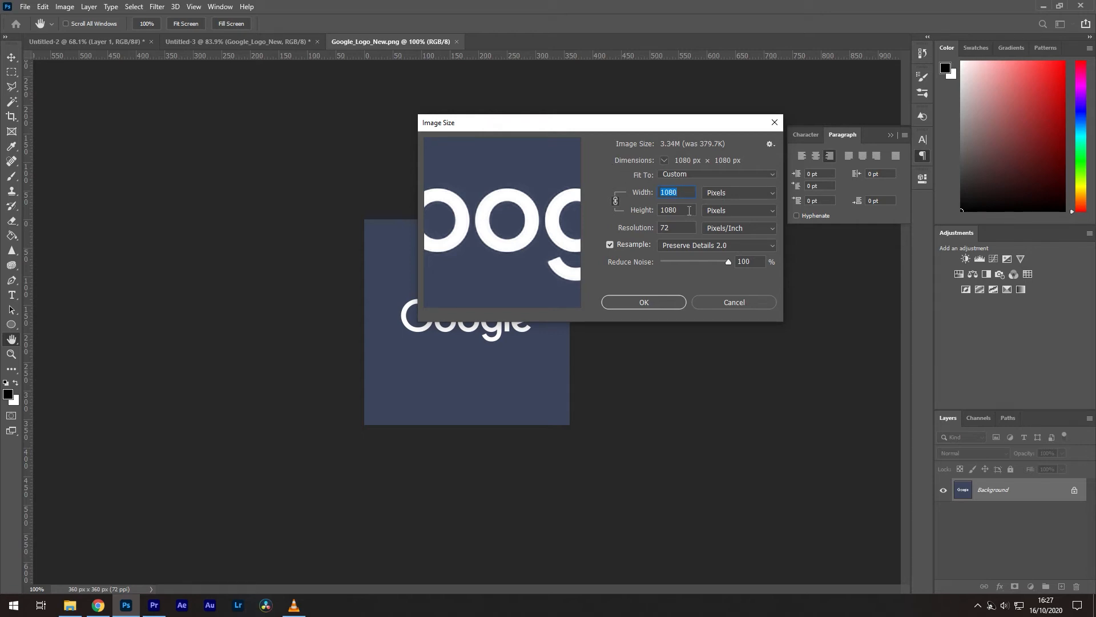
{"action": "left_click", "coordinate": [679, 245]}
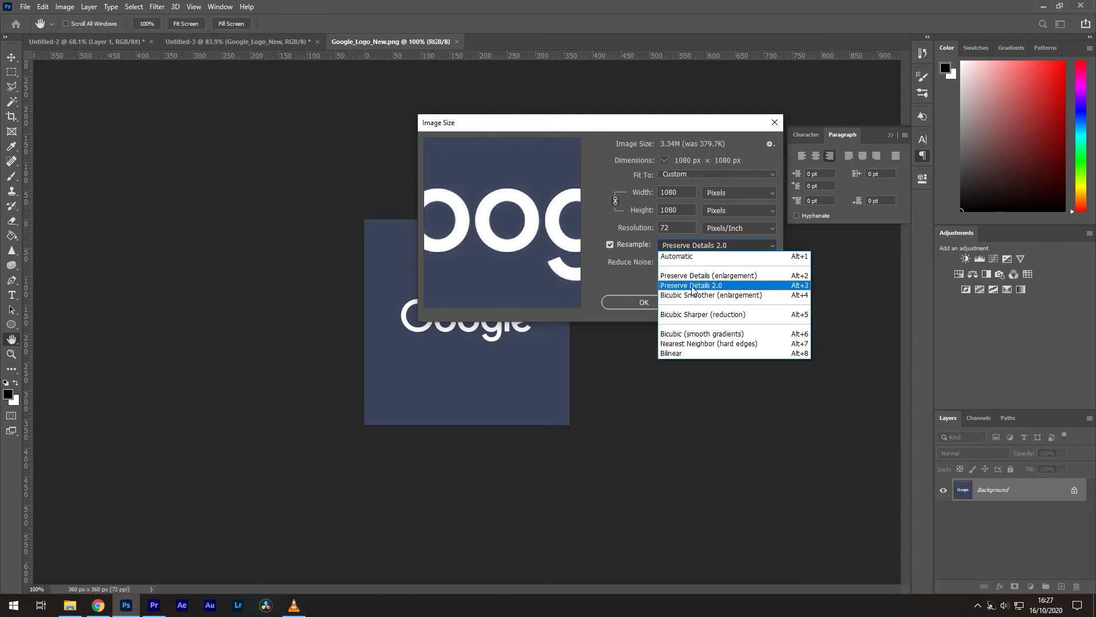
{"action": "left_click", "coordinate": [706, 285]}
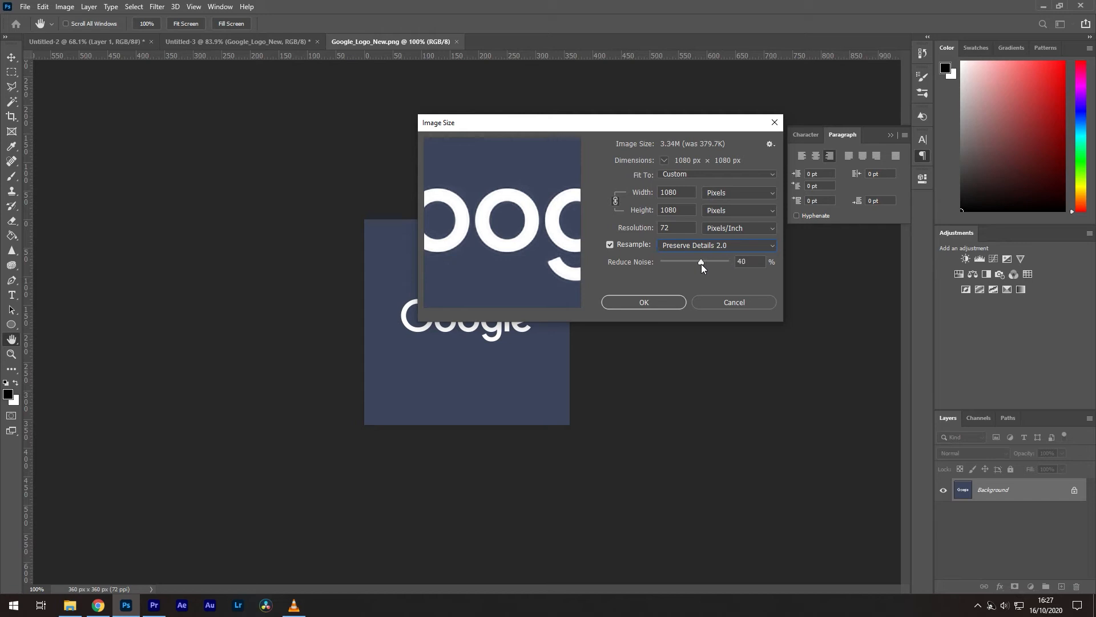
{"action": "left_click", "coordinate": [738, 262]}
{"action": "left_click", "coordinate": [656, 300]}
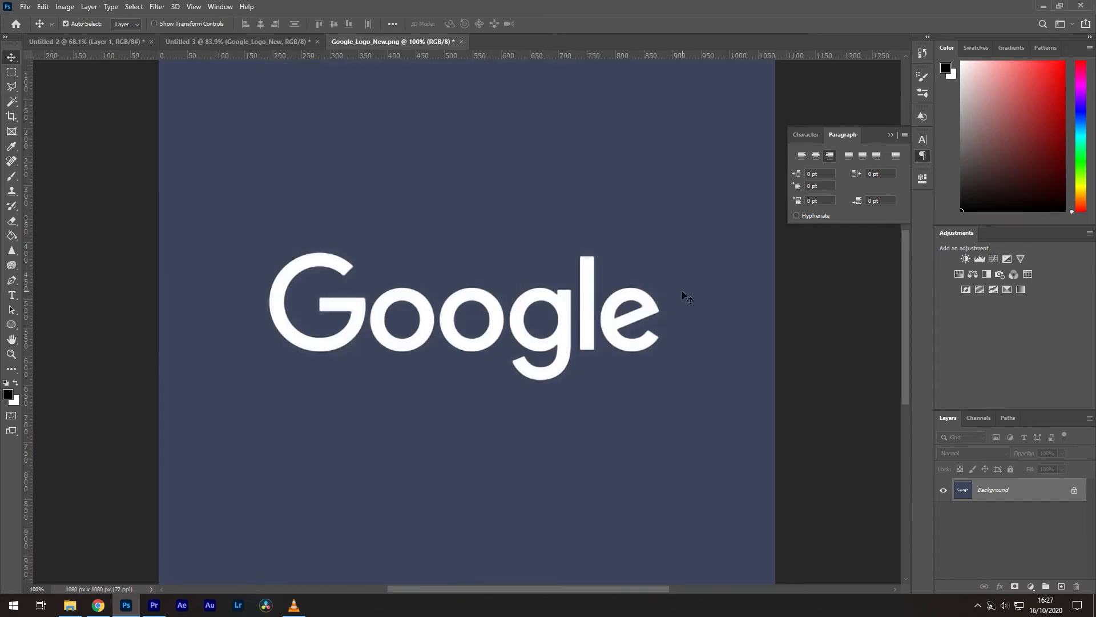
Step: Unlock the Background as Layer 0 and drag the logo into Untitled-3
{"action": "double_click", "coordinate": [993, 492]}
{"action": "left_click", "coordinate": [651, 180]}
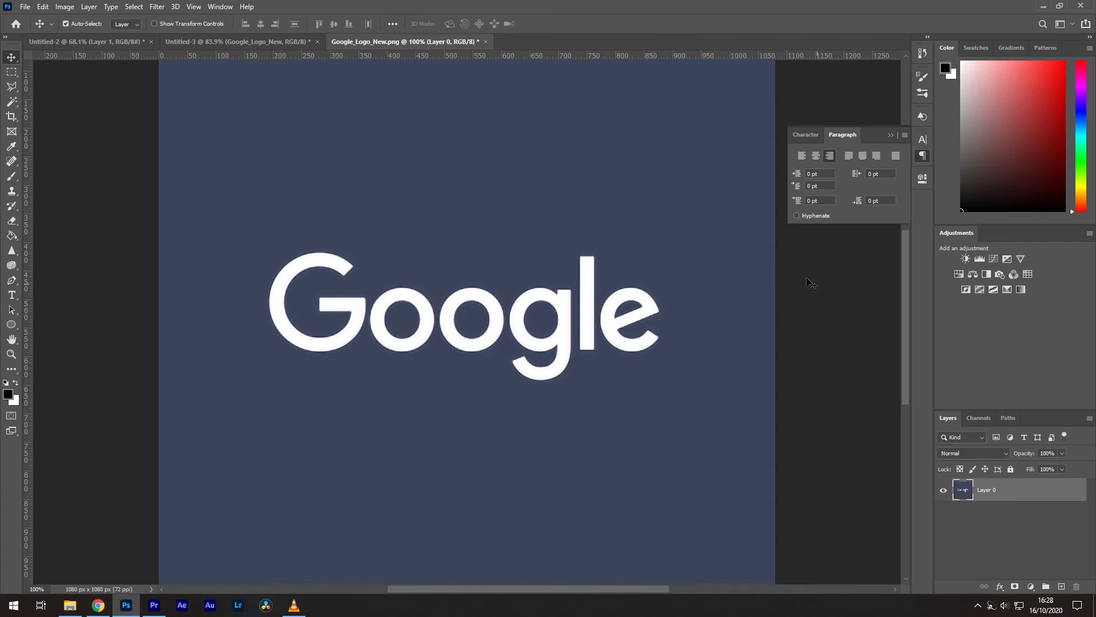
{"action": "left_click_drag", "start_coordinate": [261, 40], "coordinate": [393, 215]}
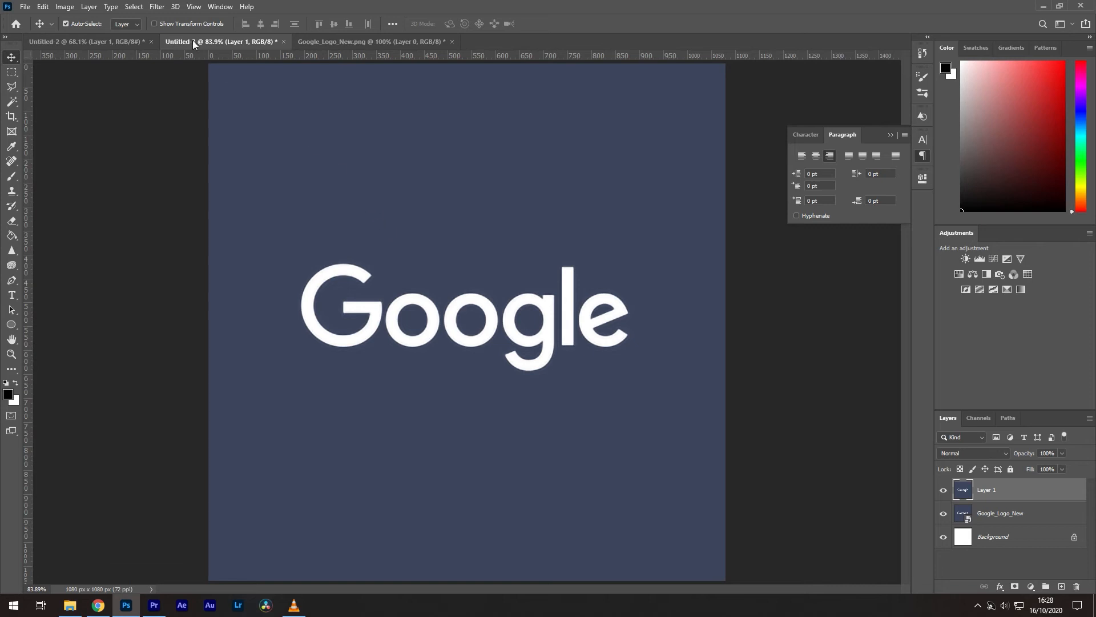
Step: Apply Sharpen Edges to Layer 1 and toggle its visibility to compare with the original
{"action": "left_click", "coordinate": [156, 8]}
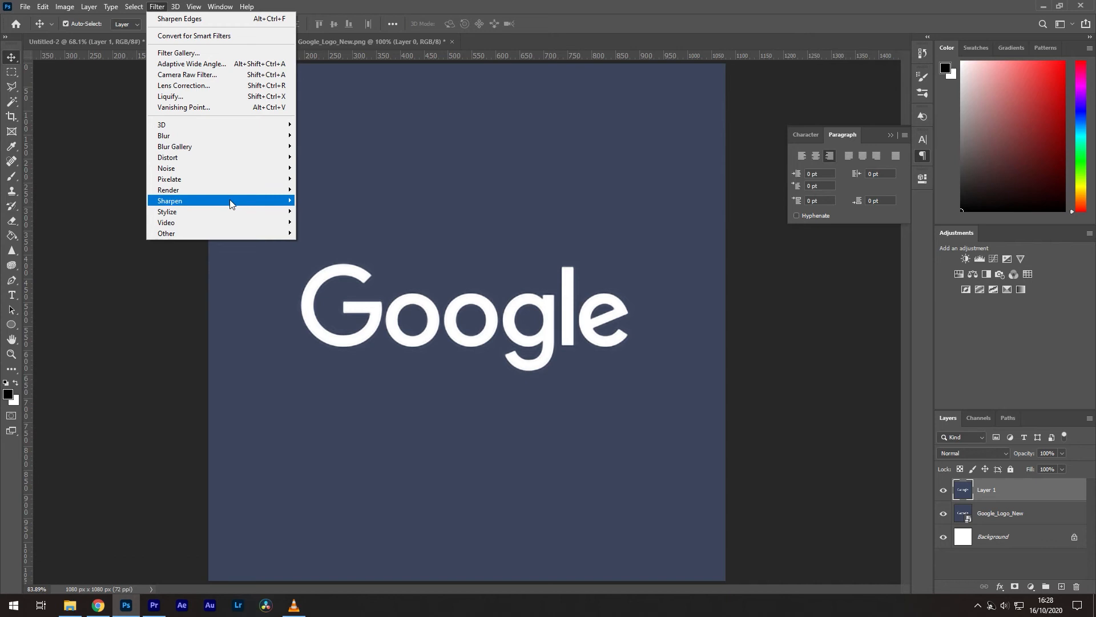
{"action": "mouse_move", "coordinate": [254, 205]}
{"action": "left_click", "coordinate": [326, 222]}
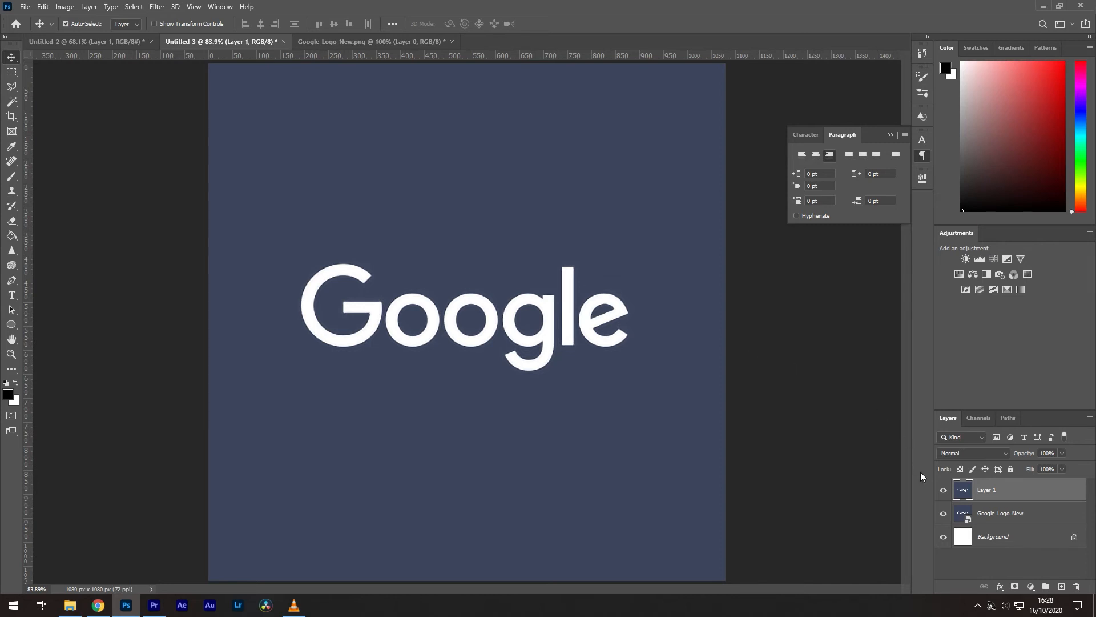
{"action": "left_click", "coordinate": [946, 495]}
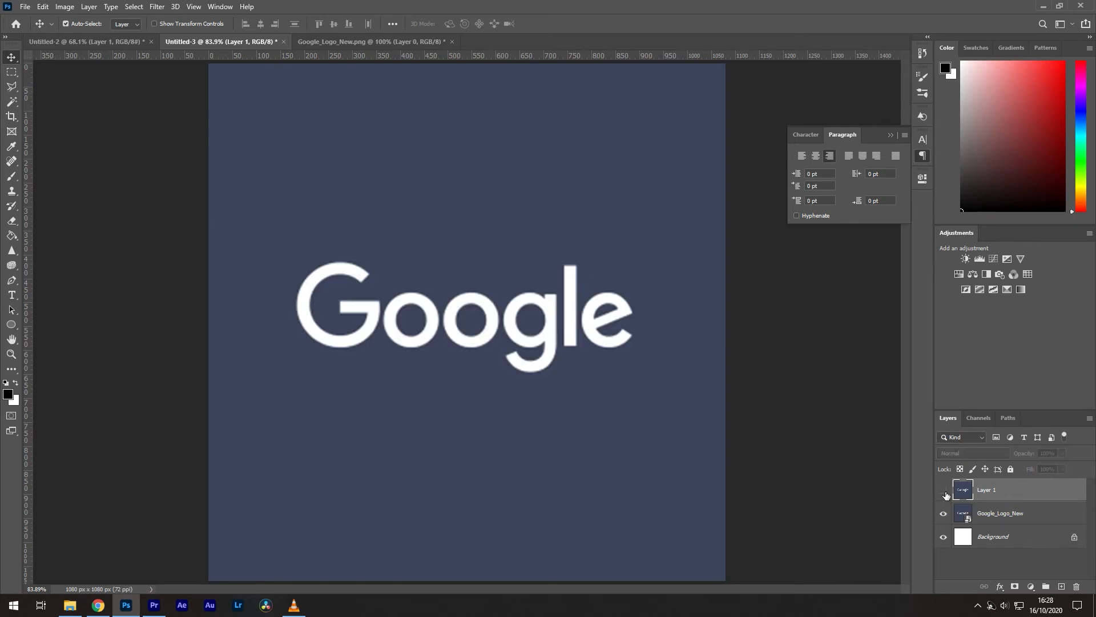
{"action": "left_click", "coordinate": [945, 495]}
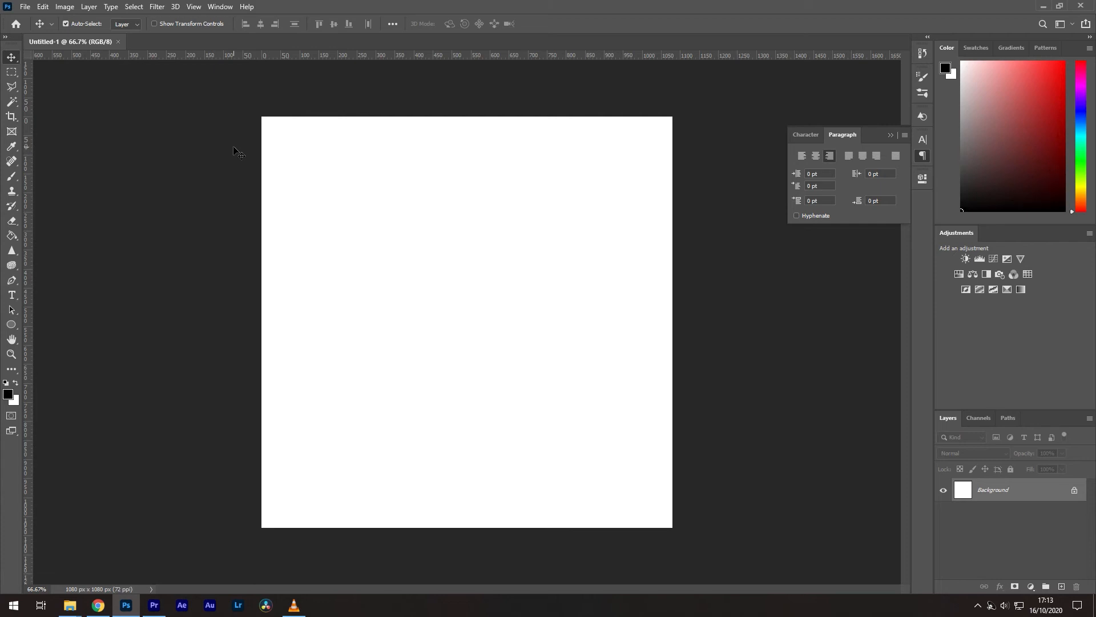
Step: Launch Image Processor and choose the Desktop Images folder as the source
{"action": "left_click", "coordinate": [26, 6]}
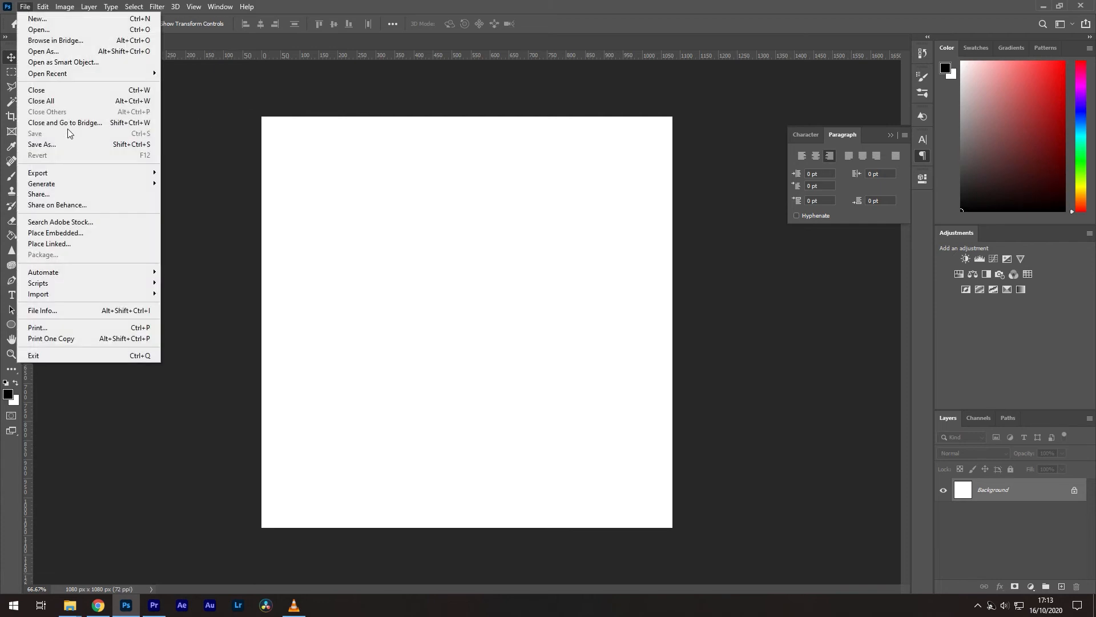
{"action": "mouse_move", "coordinate": [116, 284]}
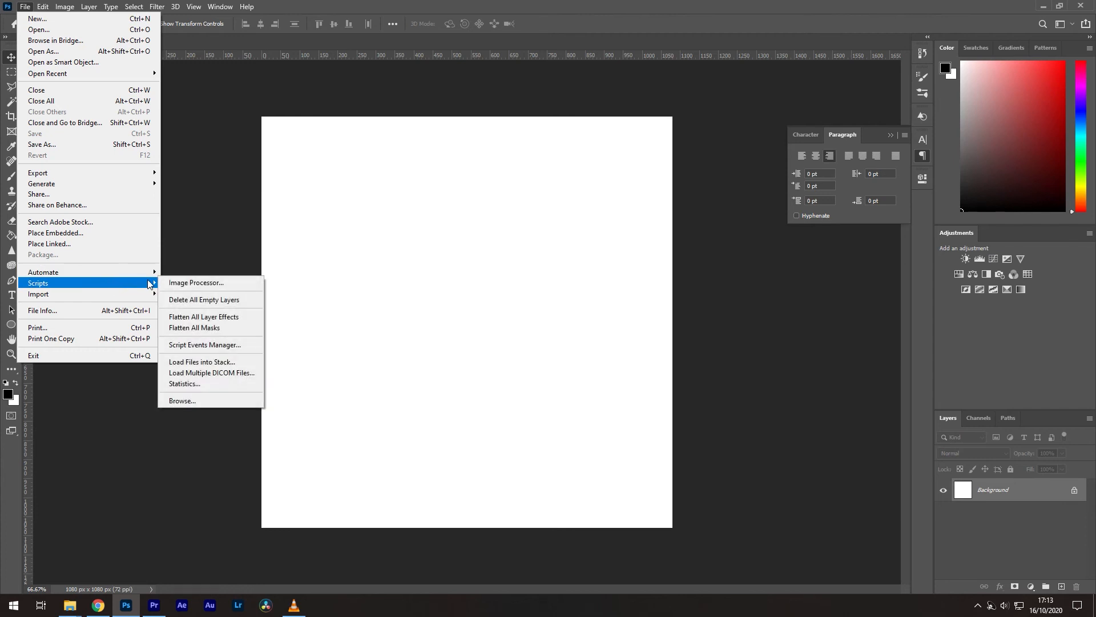
{"action": "left_click", "coordinate": [180, 283]}
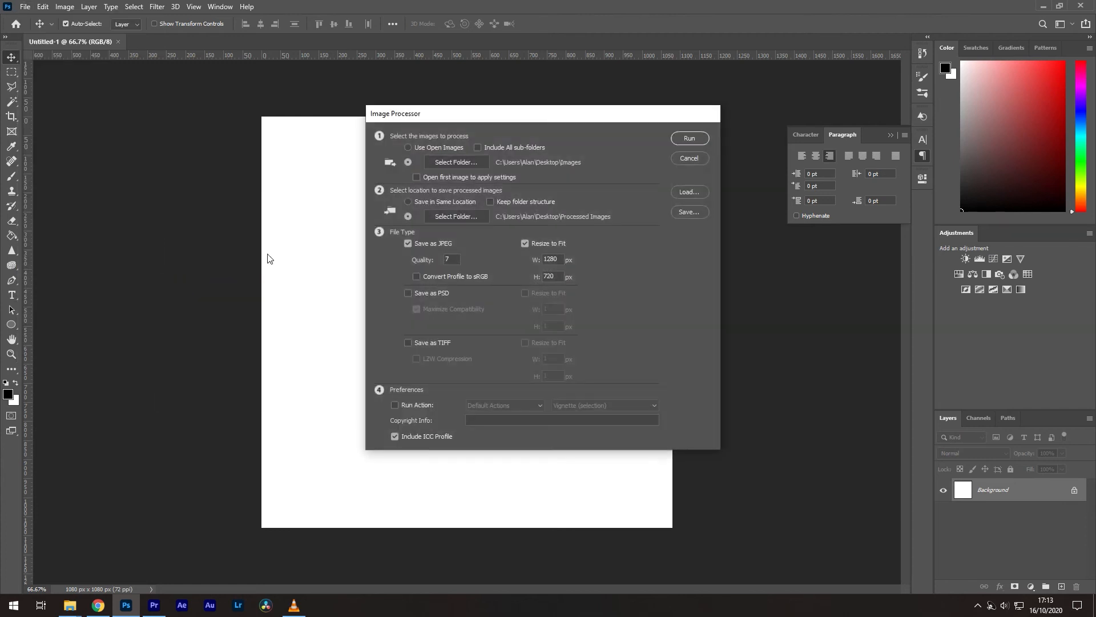
{"action": "left_click", "coordinate": [448, 161]}
{"action": "left_click", "coordinate": [498, 151]}
{"action": "double_click", "coordinate": [501, 216]}
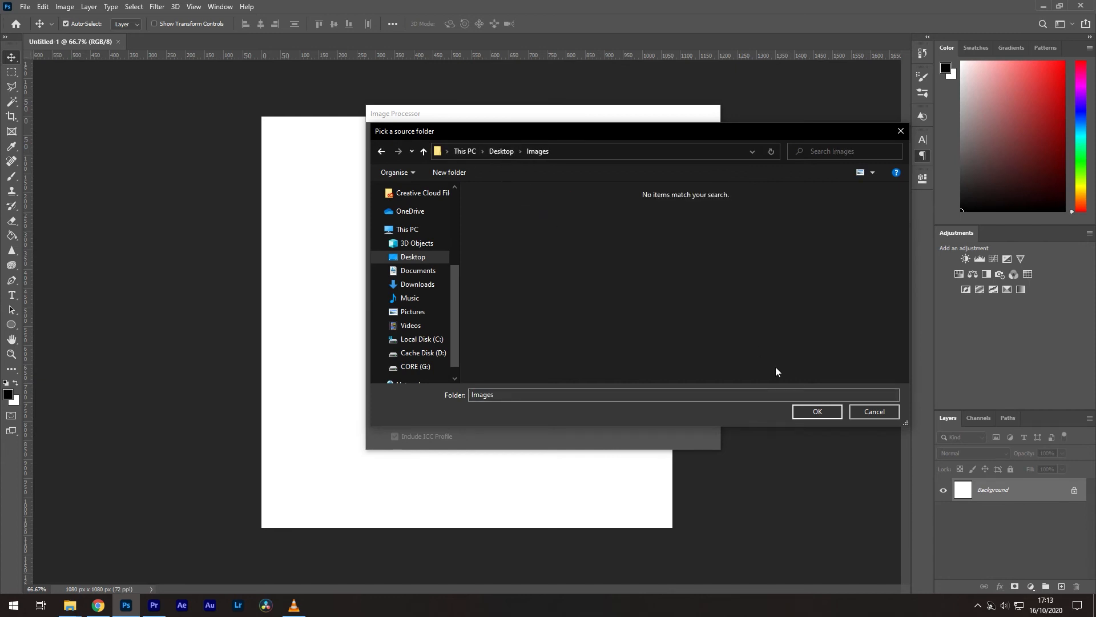
{"action": "left_click", "coordinate": [815, 410]}
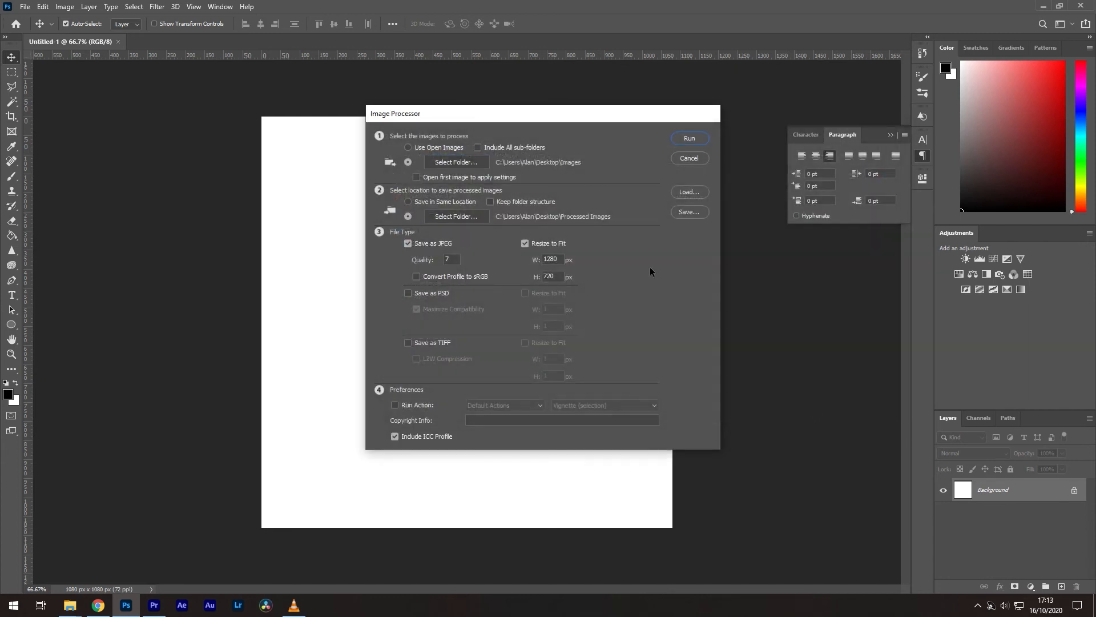
Step: Set Desktop\Processed Images as the destination folder
{"action": "left_click", "coordinate": [456, 212]}
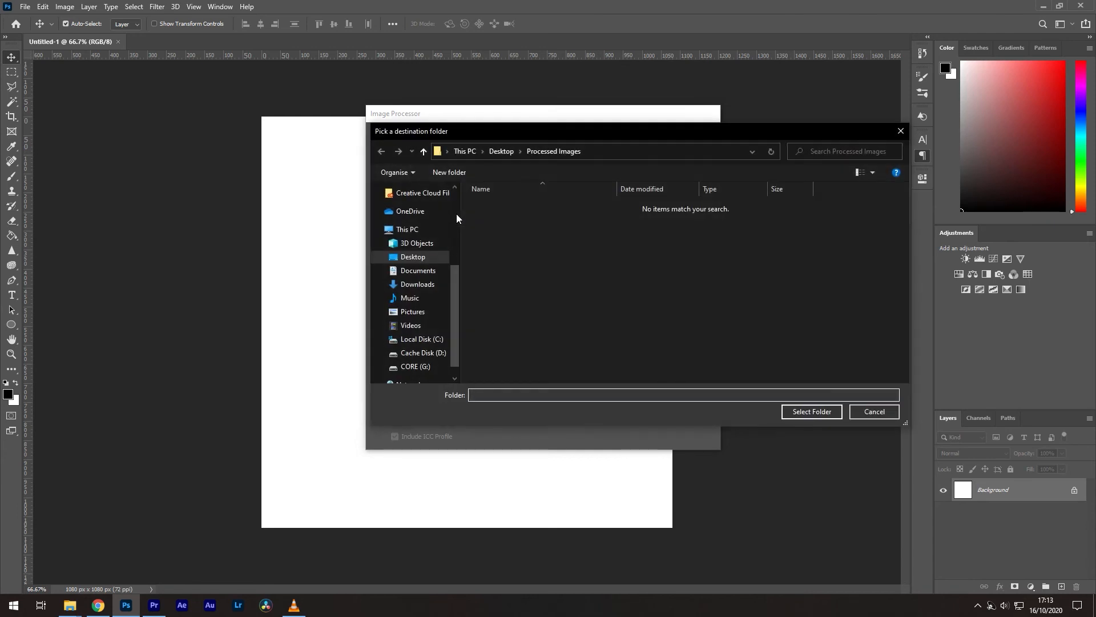
{"action": "left_click", "coordinate": [500, 150]}
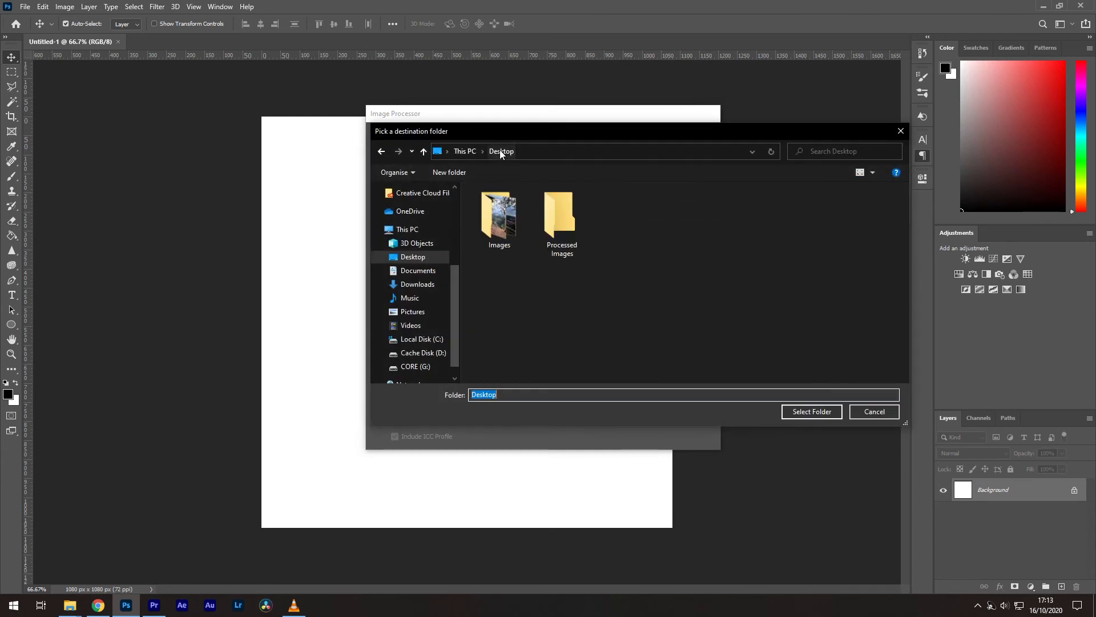
{"action": "double_click", "coordinate": [566, 218]}
{"action": "left_click", "coordinate": [820, 415]}
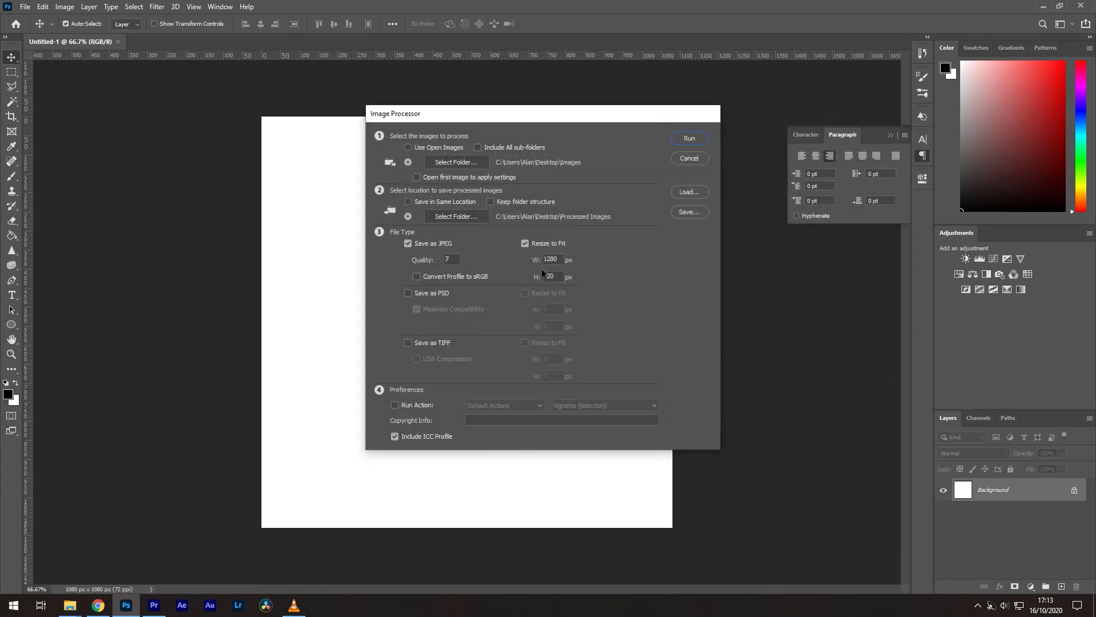
Step: Set JPEG quality 7, resize to fit 1280 × 720 px, and run the batch
{"action": "type", "text": "1"}
{"action": "type", "text": "7"}
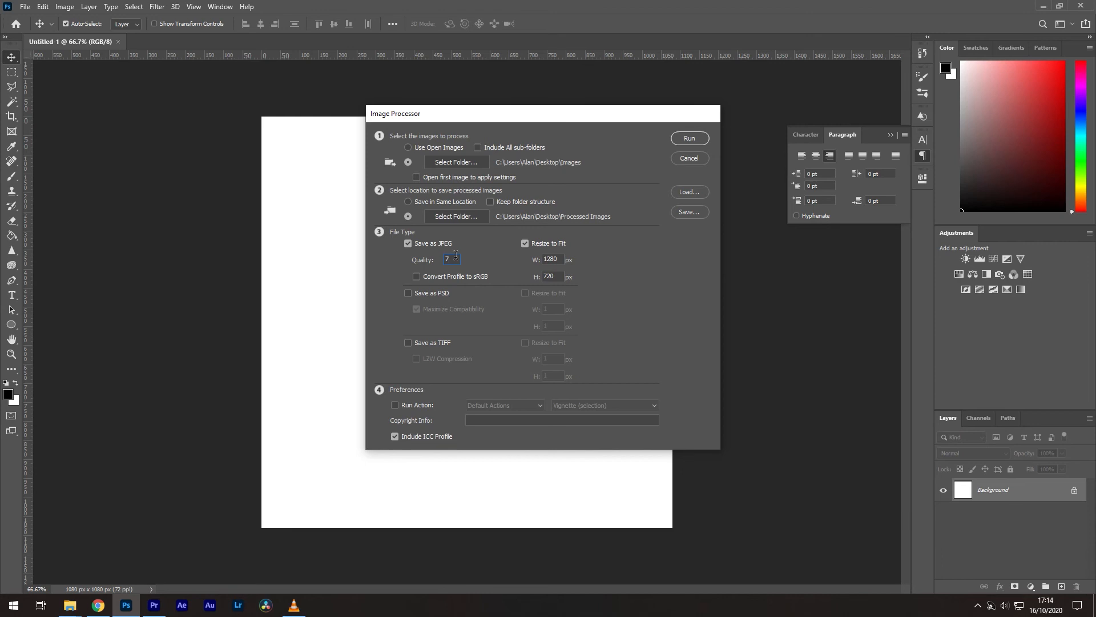
{"action": "left_click", "coordinate": [563, 257]}
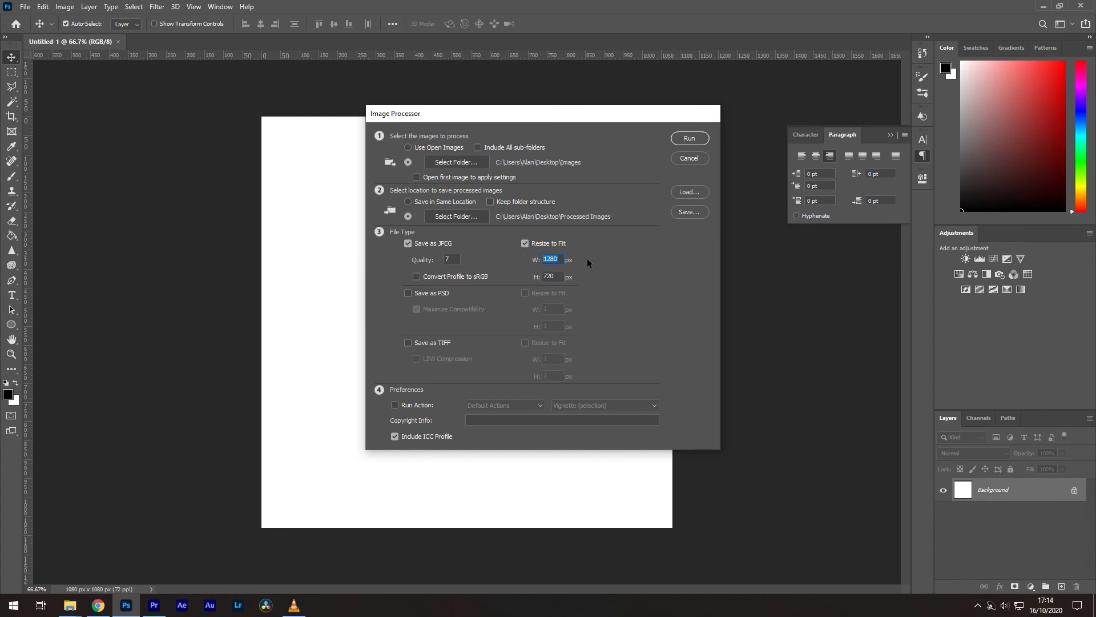
{"action": "key", "text": "Tab"}
{"action": "left_click", "coordinate": [563, 256]}
{"action": "left_click_drag", "start_coordinate": [564, 257], "coordinate": [501, 251]}
{"action": "type", "text": "1280"}
{"action": "key", "text": "Tab"}
{"action": "type", "text": "720"}
{"action": "left_click", "coordinate": [700, 138]}
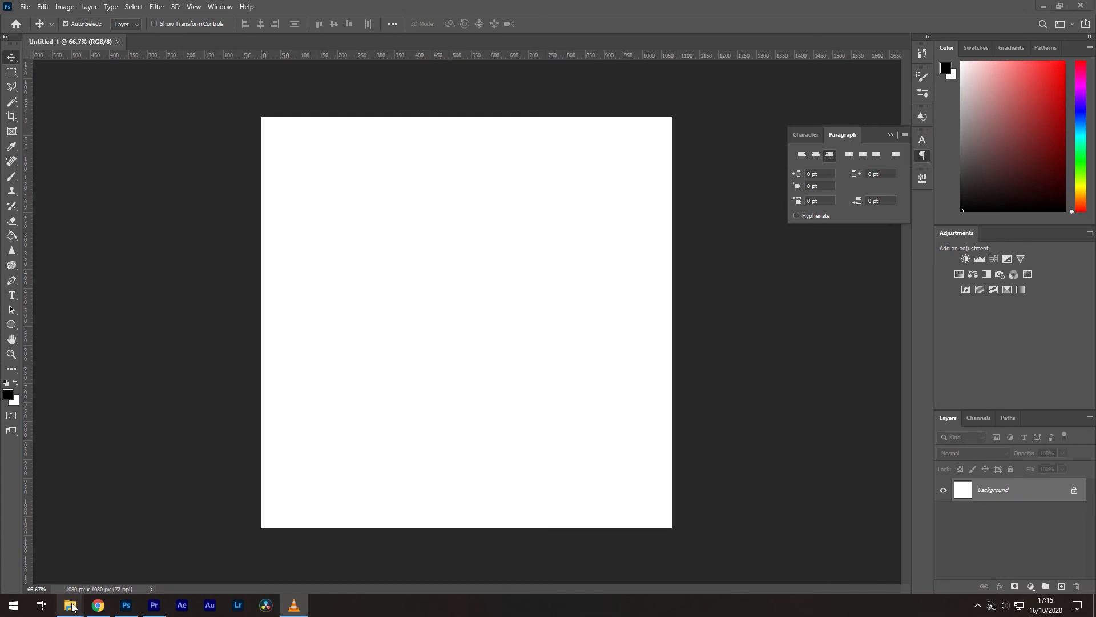
Step: Open Processed Images\JPEG in File Explorer and view DSC_0007.jpg in Photos
{"action": "mouse_move", "coordinate": [71, 606]}
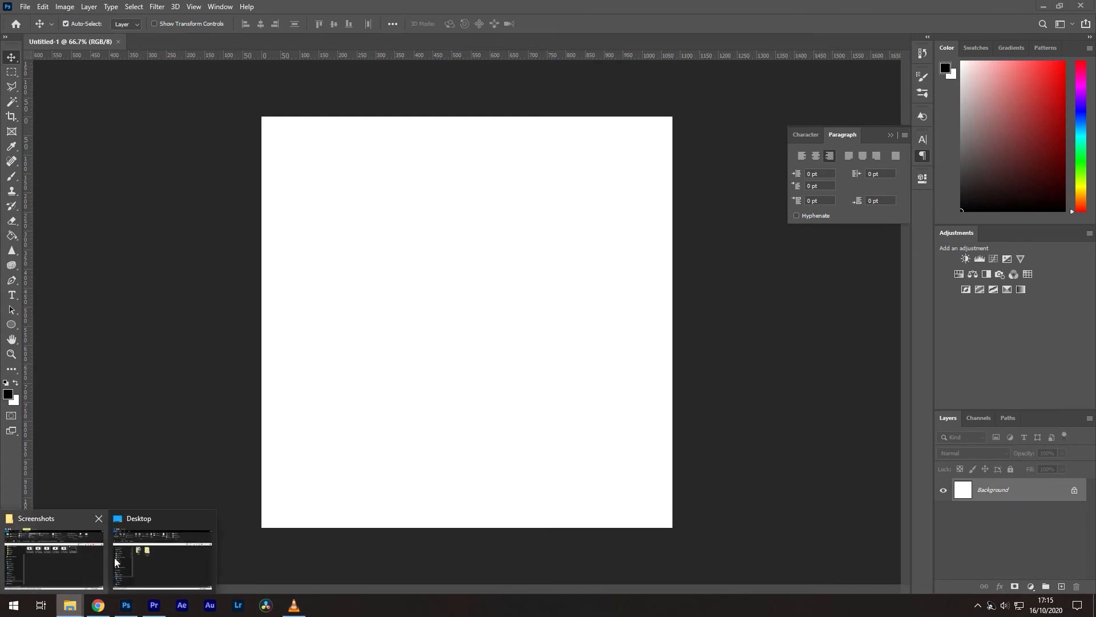
{"action": "left_click", "coordinate": [155, 546]}
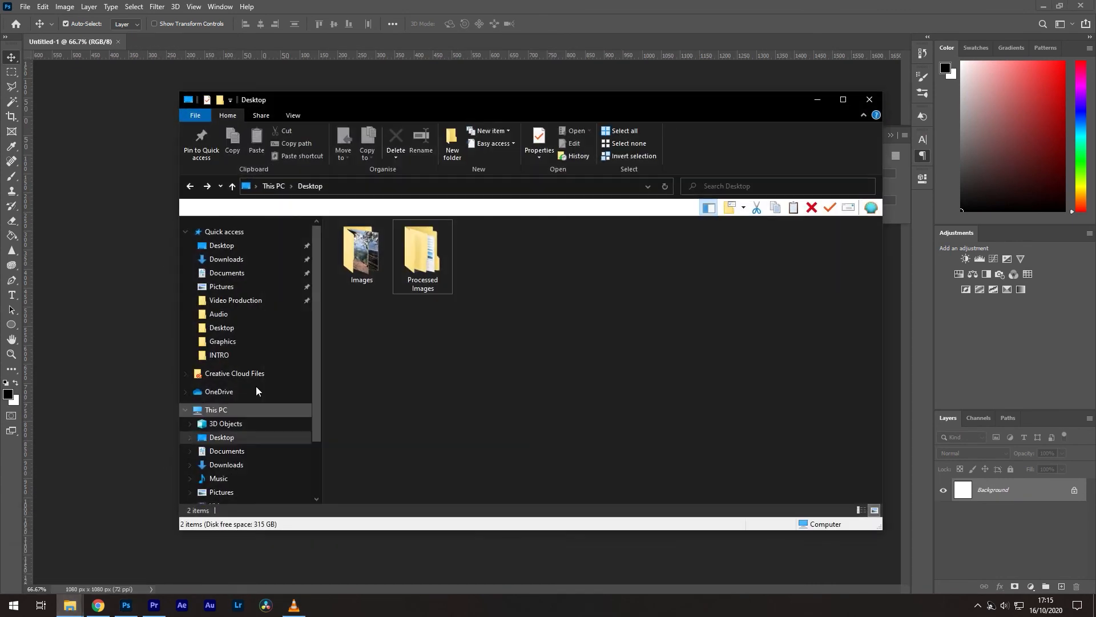
{"action": "double_click", "coordinate": [413, 242]}
{"action": "double_click", "coordinate": [399, 236]}
{"action": "left_click", "coordinate": [370, 245]}
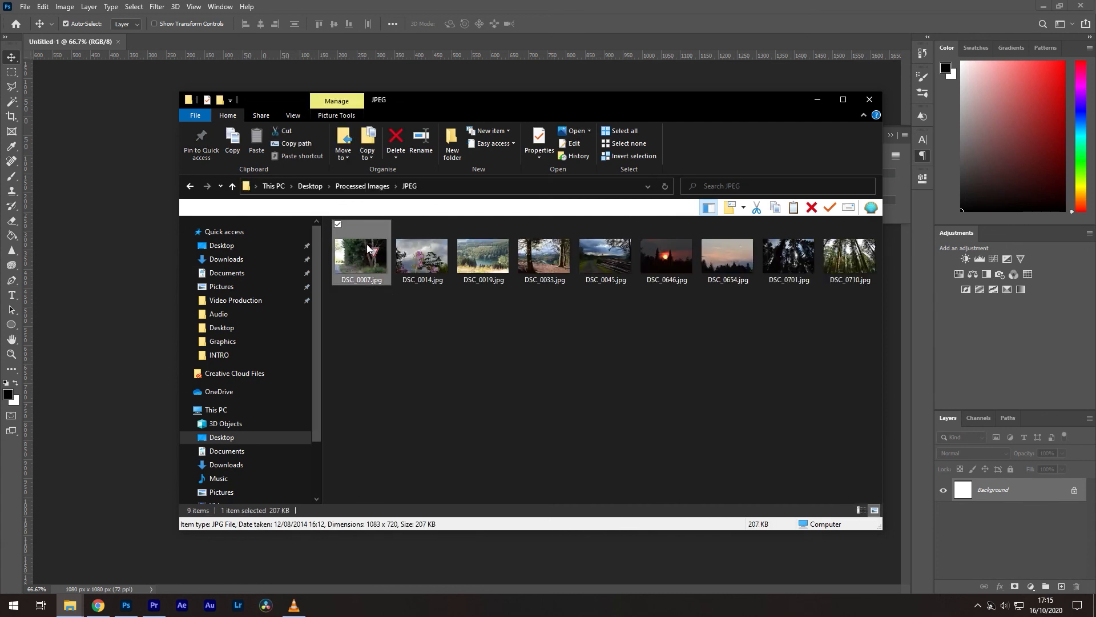
{"action": "double_click", "coordinate": [370, 245]}
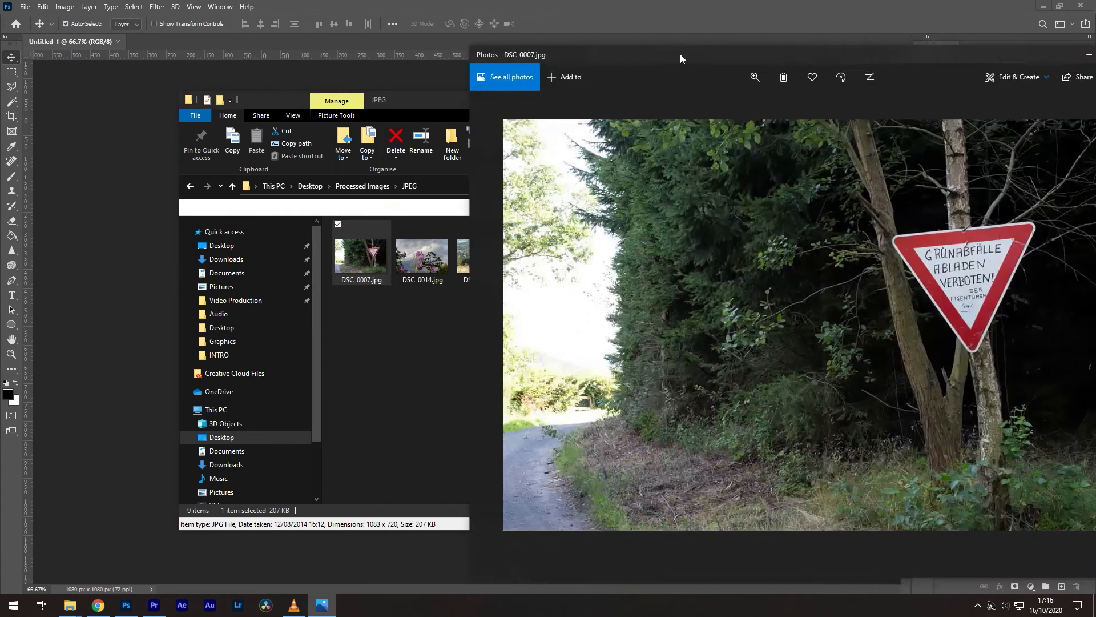
{"action": "left_click_drag", "start_coordinate": [680, 53], "coordinate": [409, 44]}
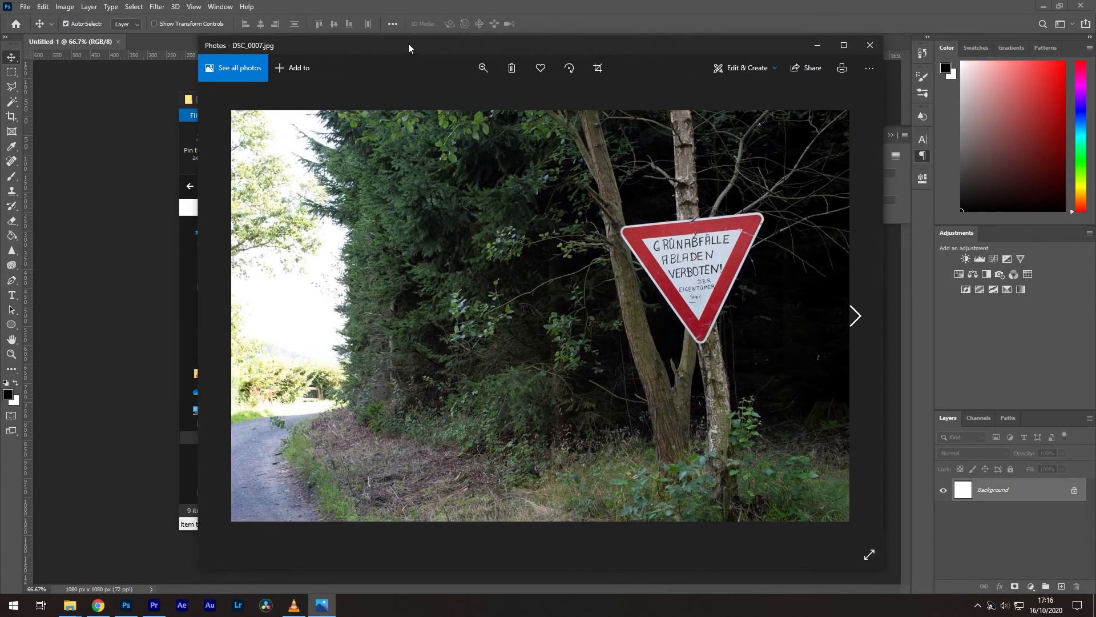